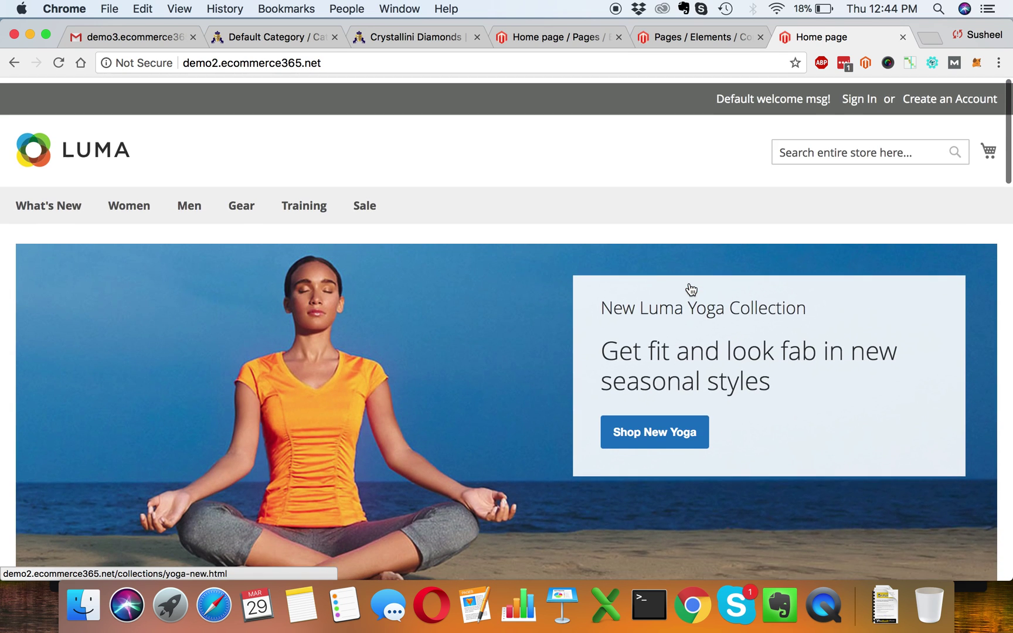
Switch to the admin Pages grid listing the six CMS pages, including Home page.
left_click(700, 31)
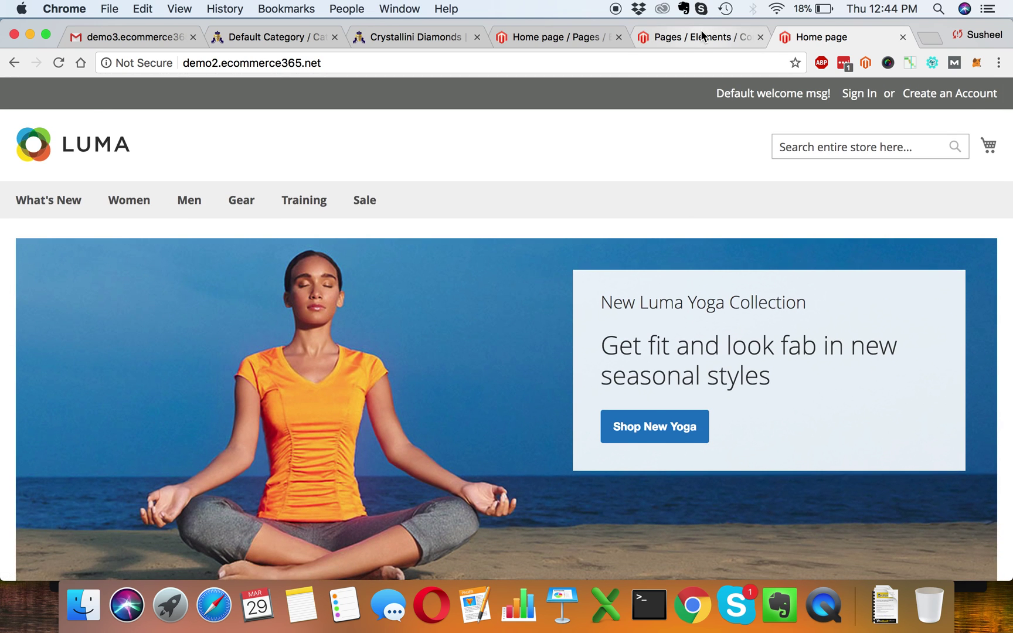
scroll(501, 236, "down", 2)
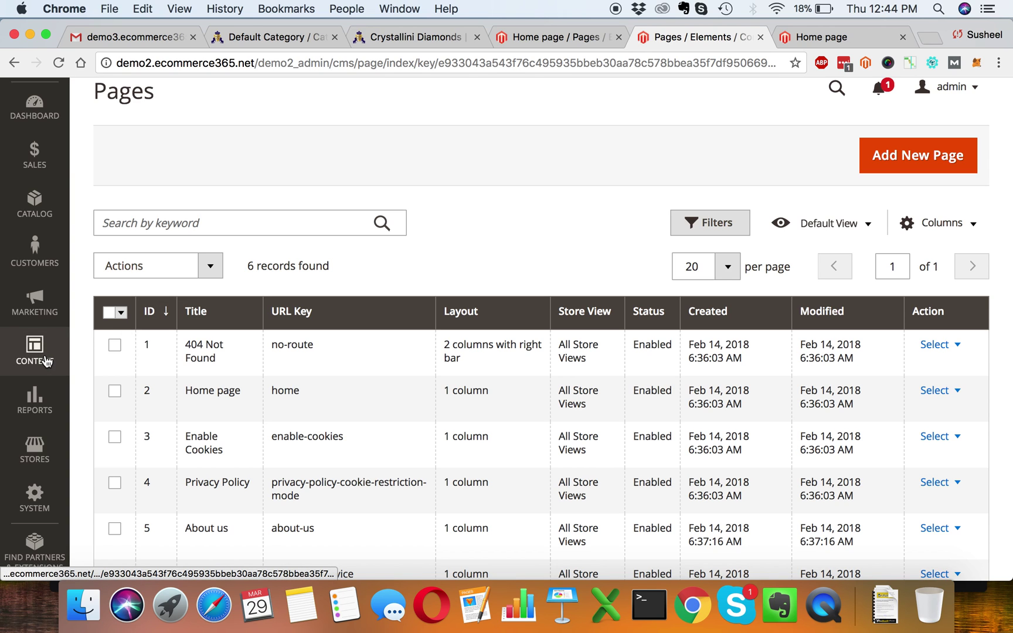
Browse the Content menu and the Home page row's actions without choosing anything.
left_click(47, 361)
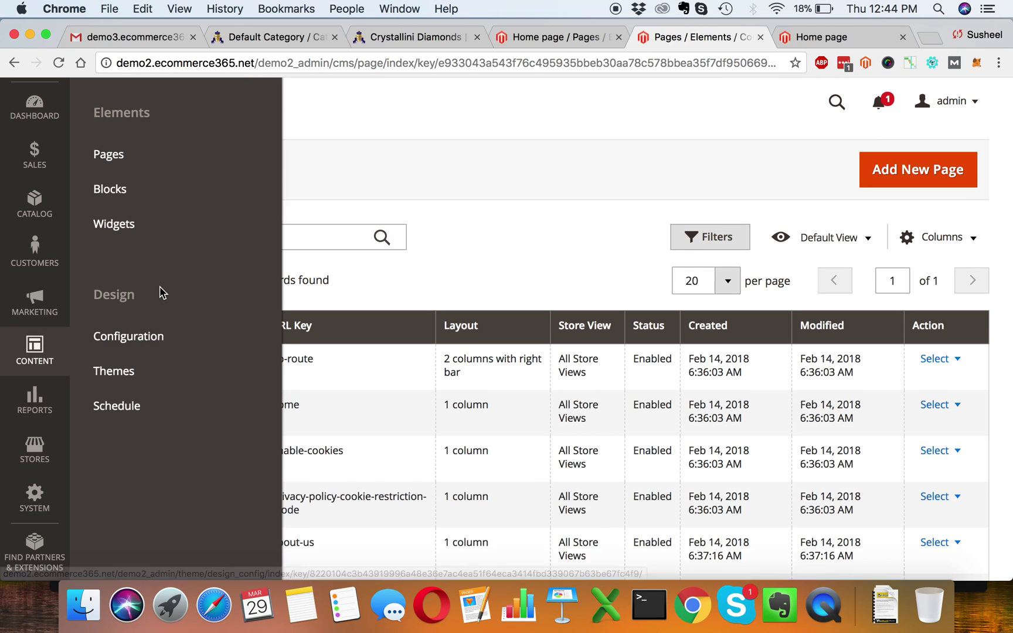
scroll(163, 291, "up", 2)
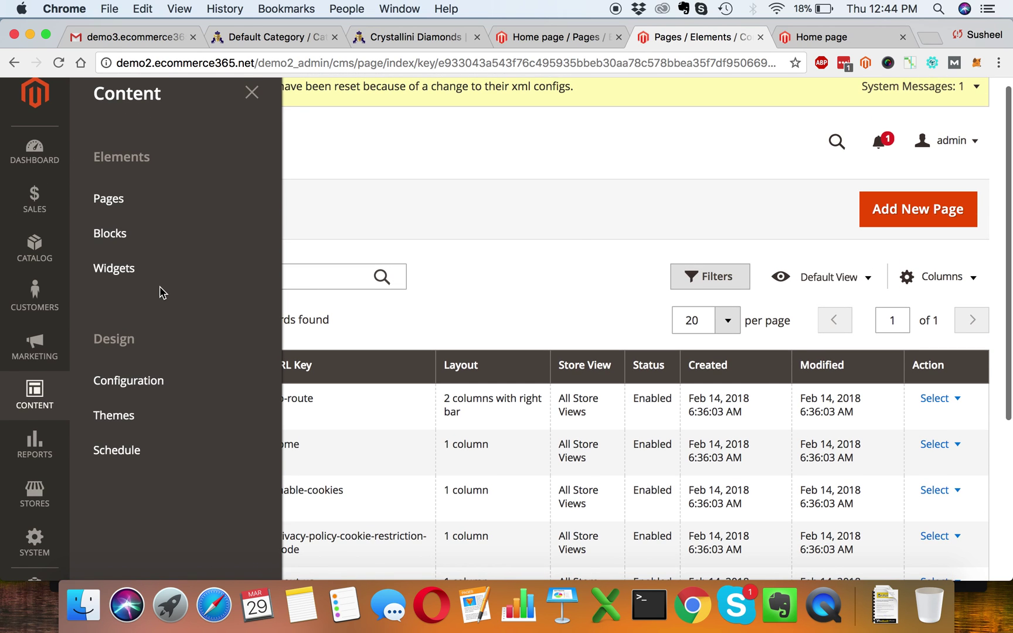
left_click(538, 304)
scroll(506, 405, "down", 3)
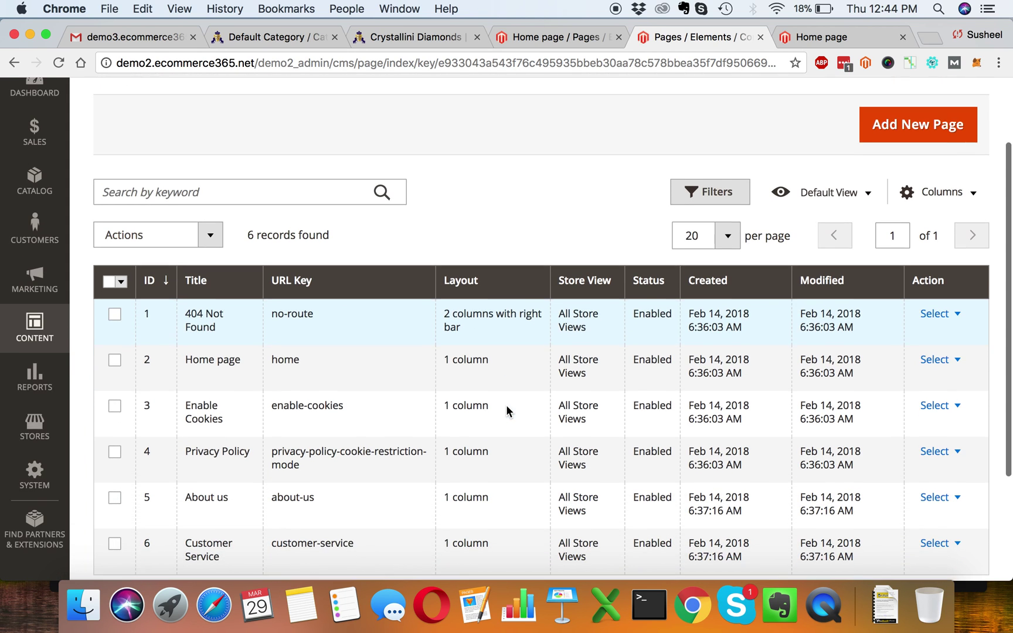
left_click(933, 362)
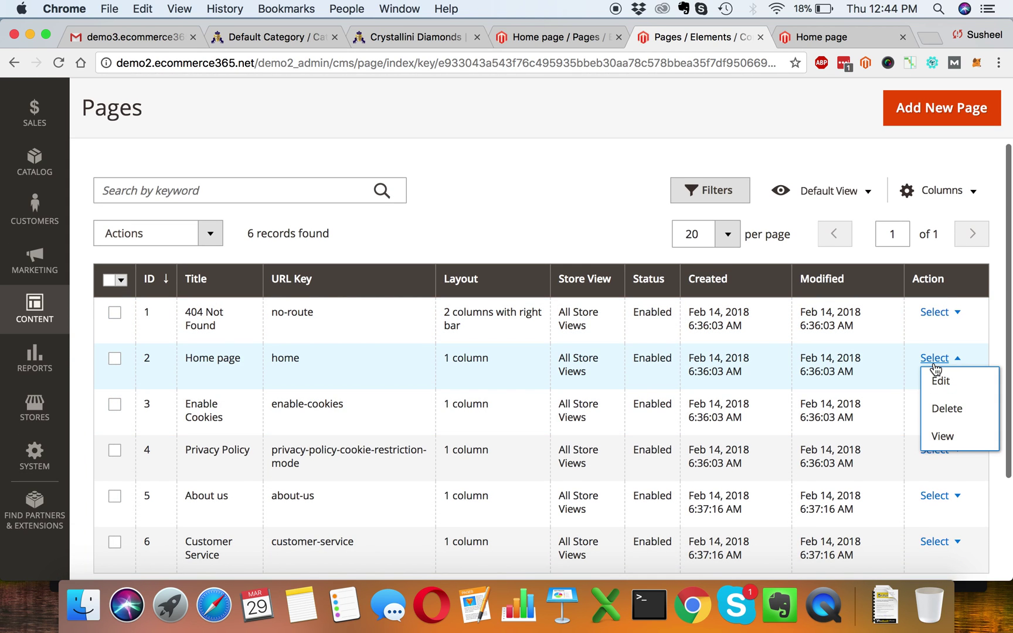
left_click(499, 224)
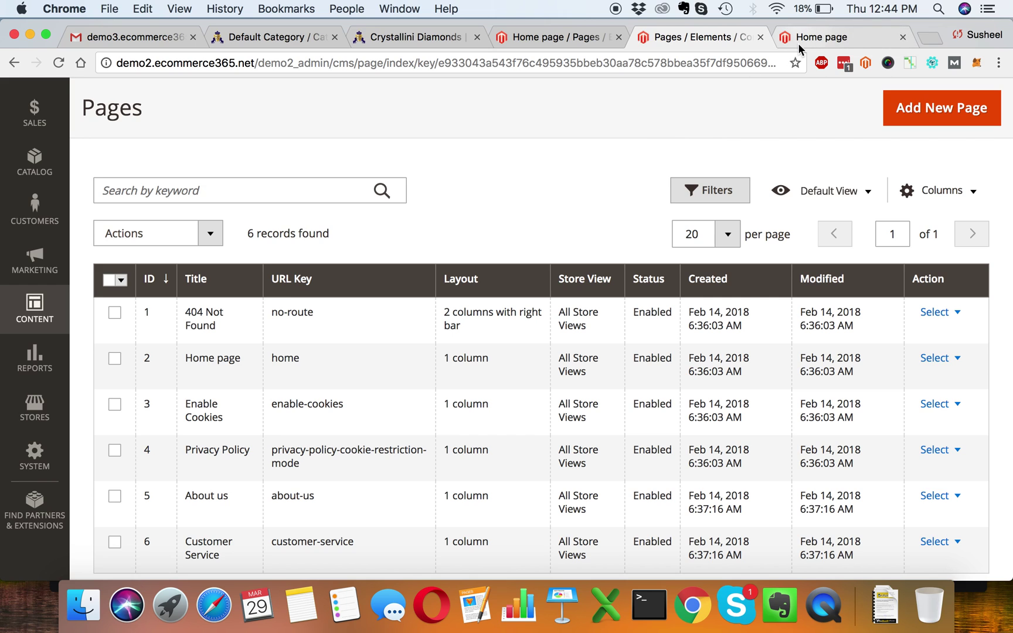
Open the Home page CMS page for editing via its row's Edit action.
left_click(35, 307)
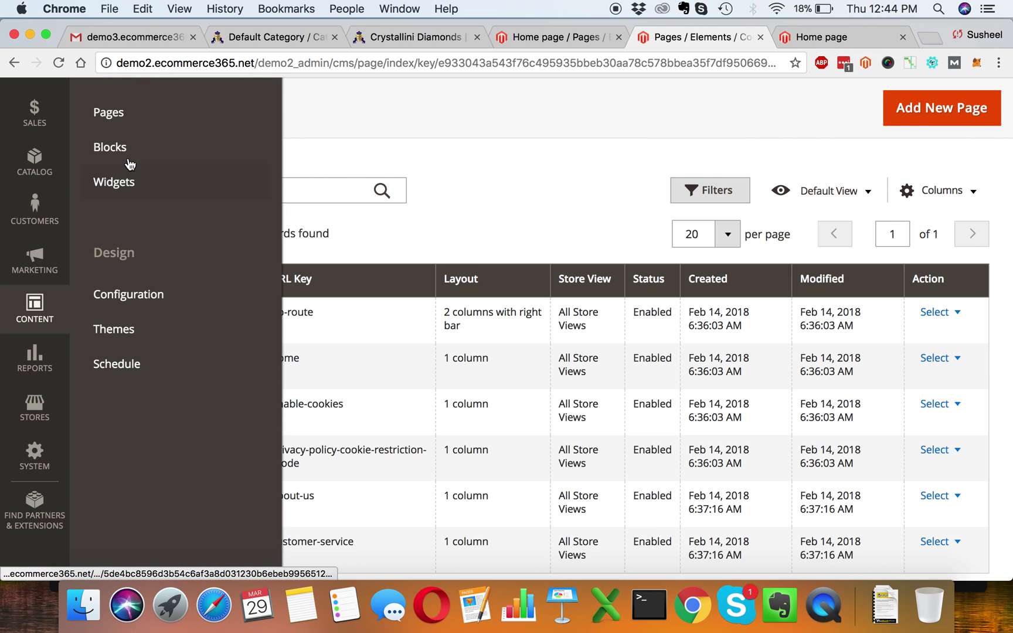
scroll(128, 164, "up", 2)
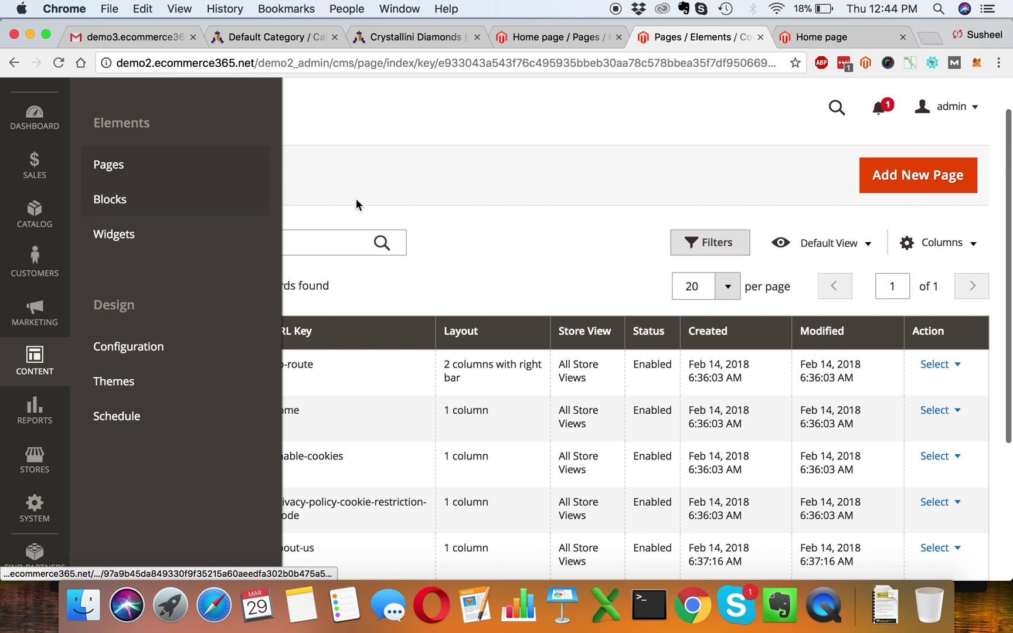
left_click(356, 198)
scroll(540, 239, "down", 4)
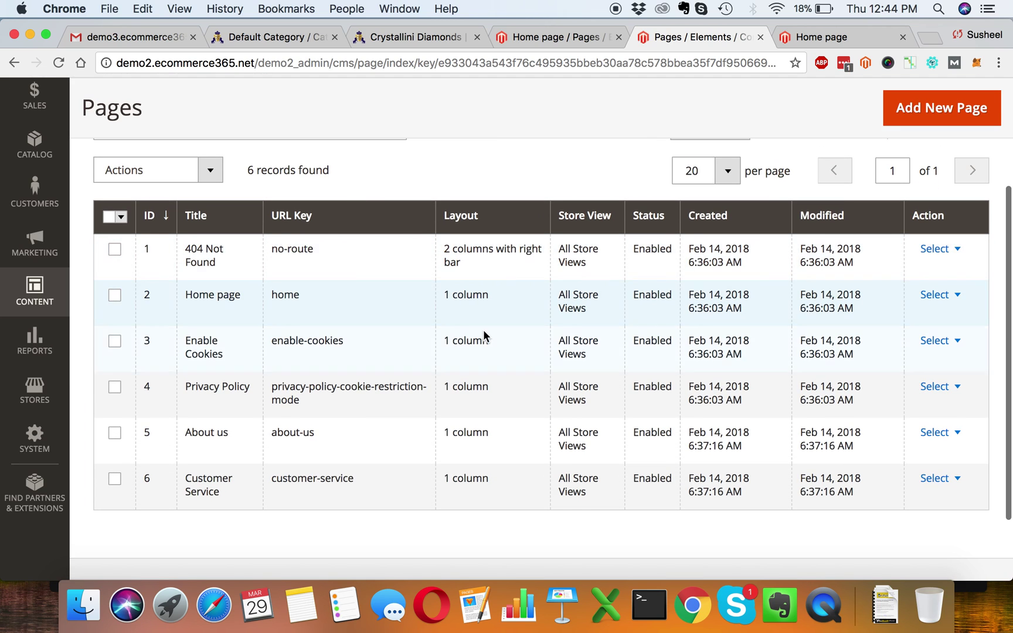
left_click(937, 294)
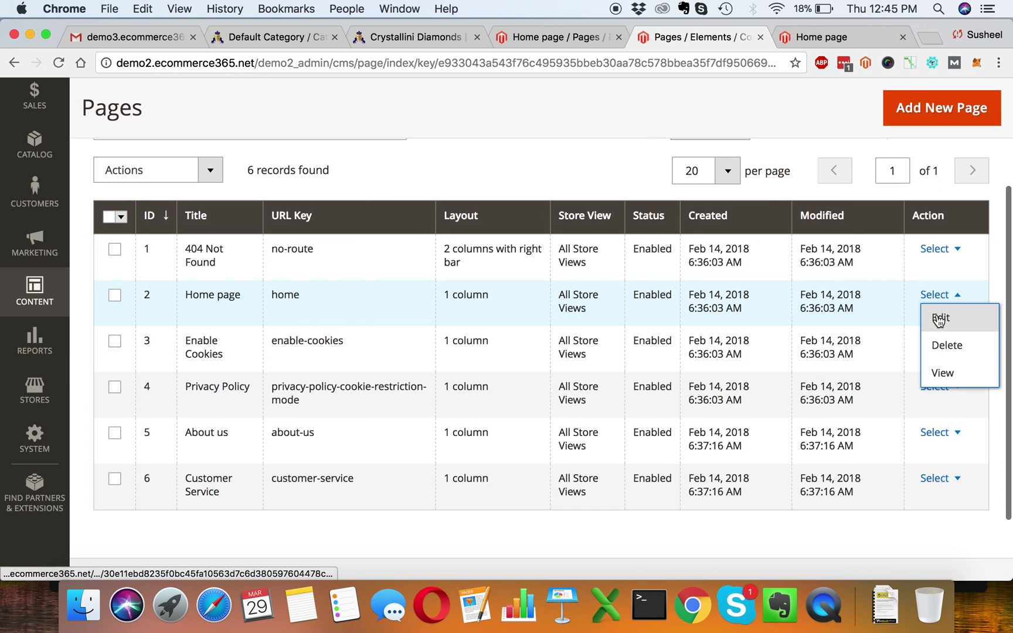
left_click(939, 318)
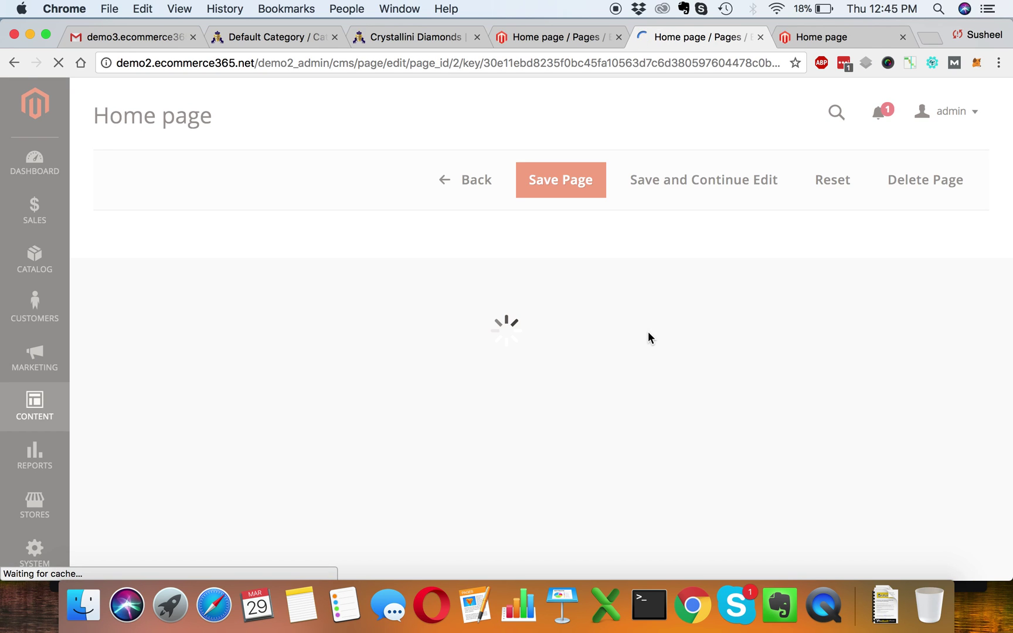
Confirm the storefront home page source has meta description 'test description', then return to the editor.
left_click(810, 36)
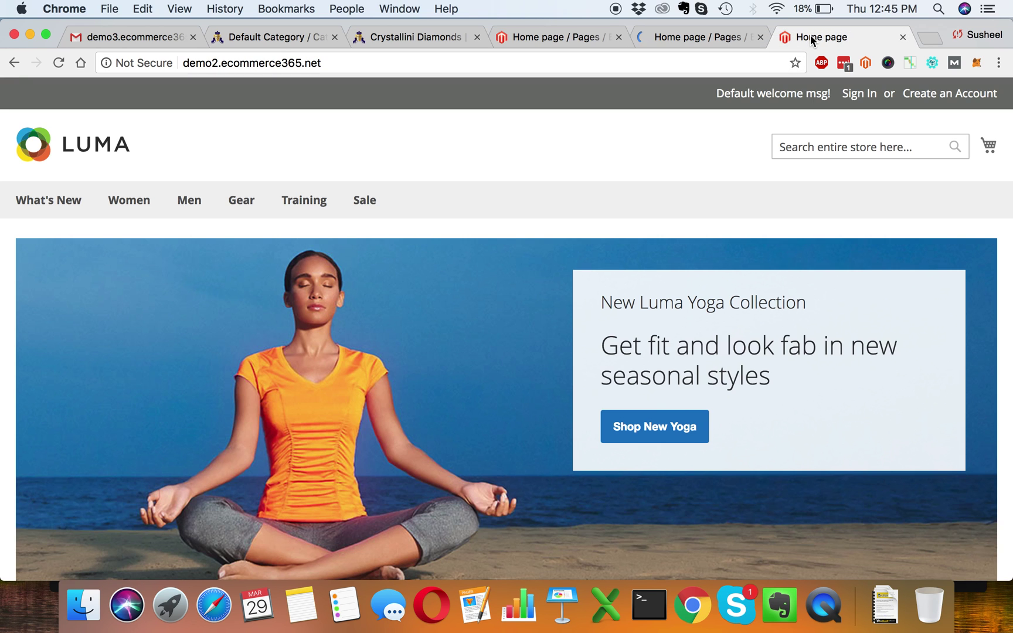
right_click(662, 142)
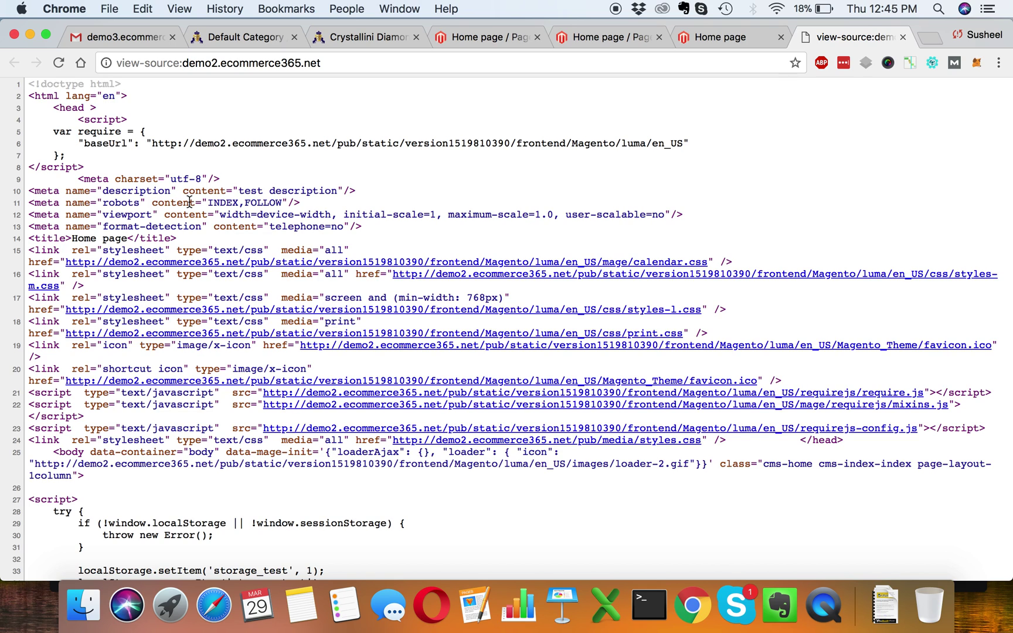
left_click_drag(239, 190, 325, 193)
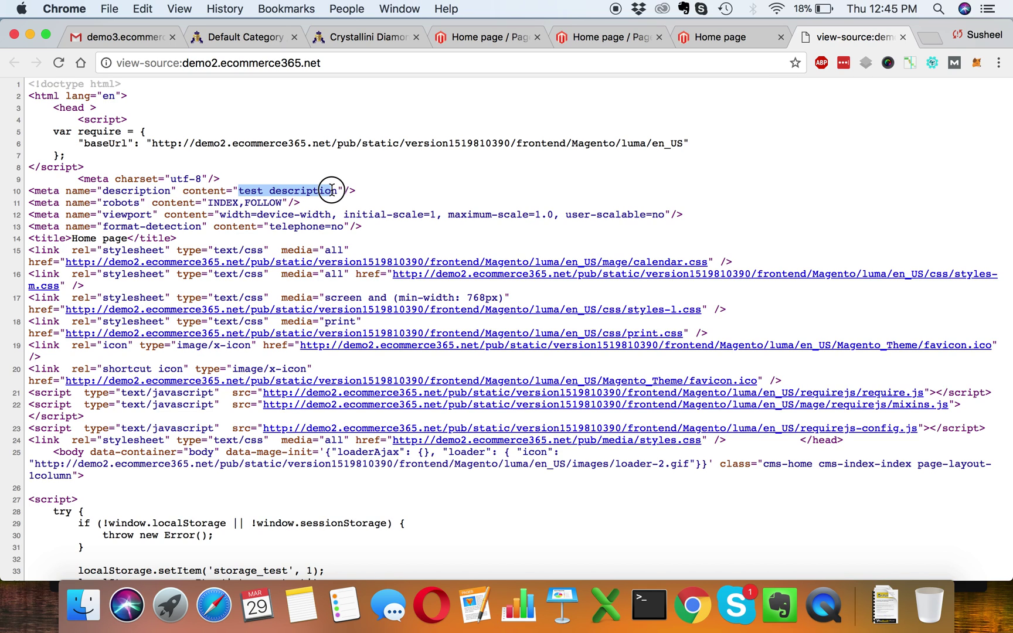
left_click(405, 190)
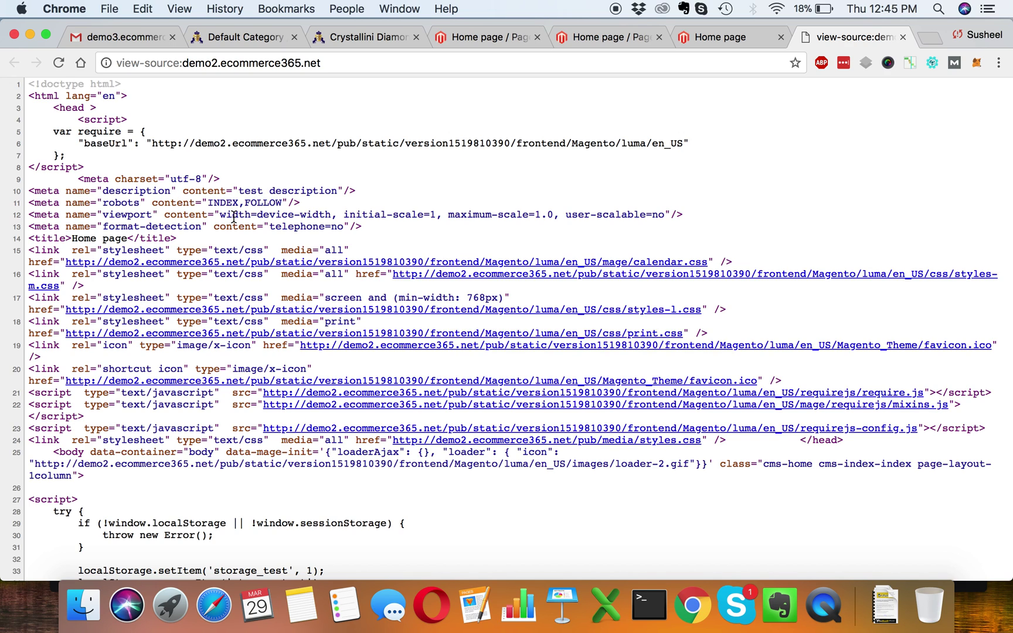
left_click(737, 39)
left_click(616, 42)
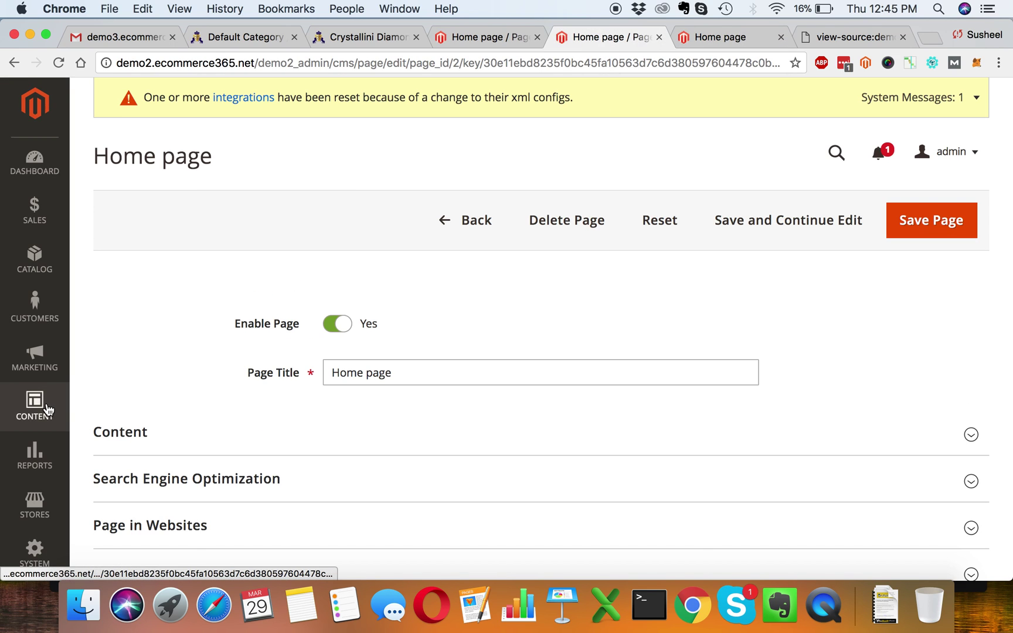
Expand the Home page's Search Engine Optimization section.
left_click(35, 405)
left_click(348, 222)
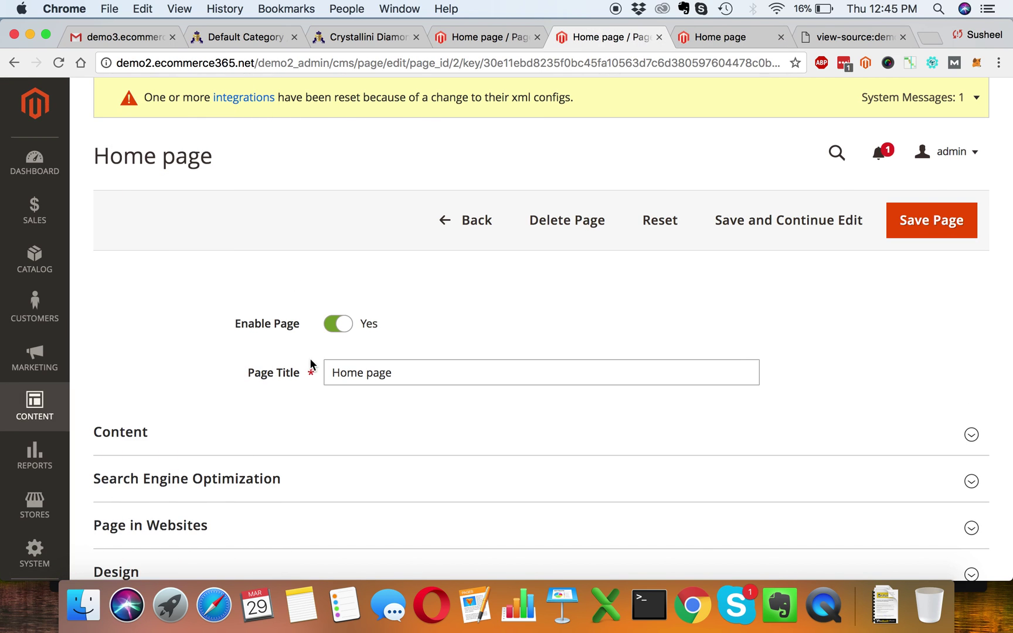
scroll(310, 363, "down", 5)
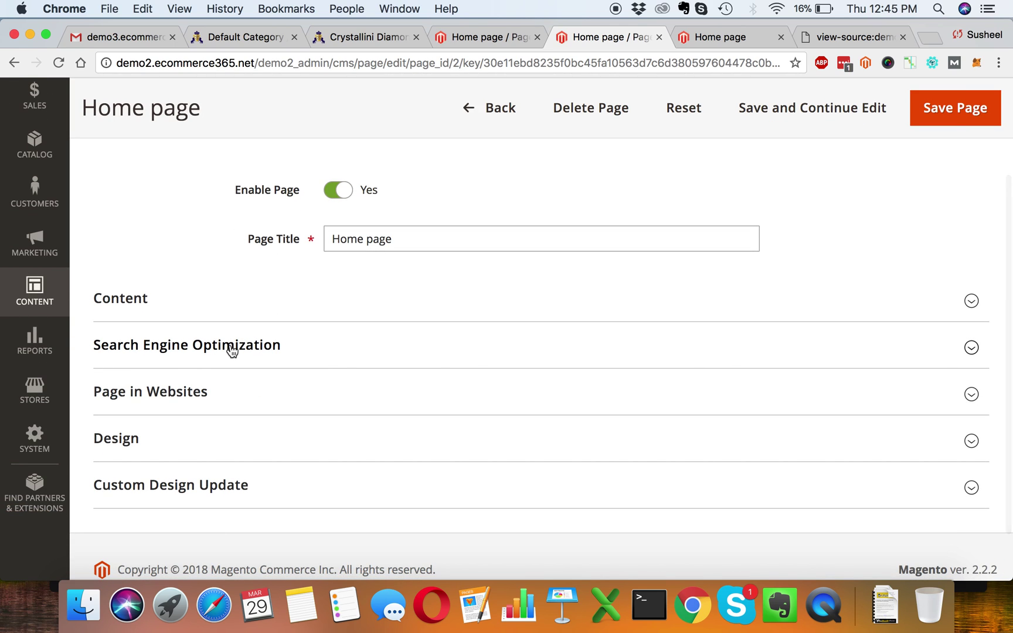
left_click(232, 349)
scroll(211, 429, "down", 1)
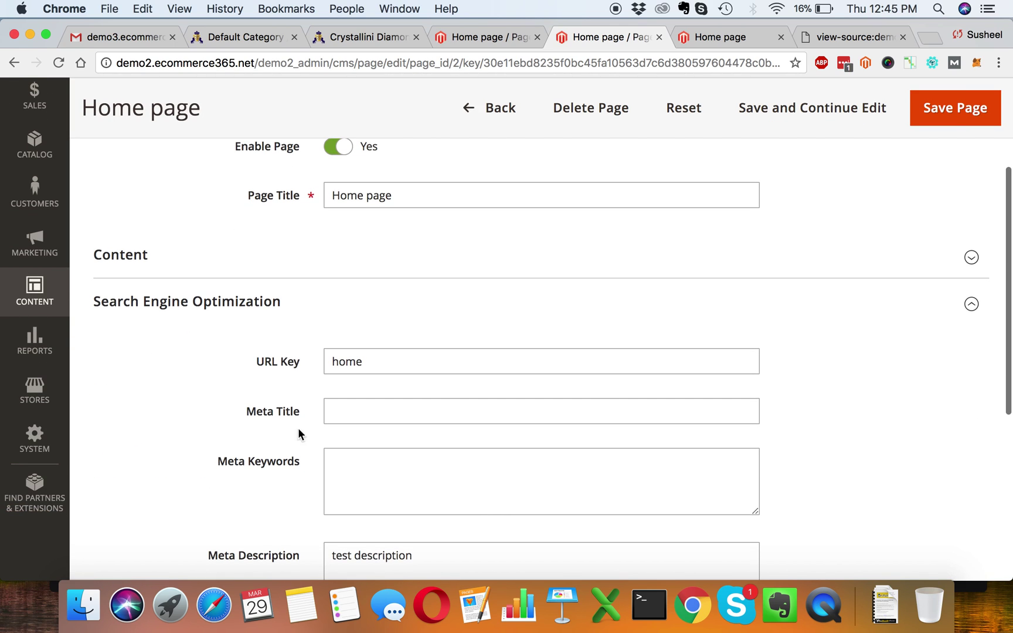
Review the empty Meta Title and 'test description' Meta Description, then begin the title with 'Buy Mohone in'.
left_click(428, 410)
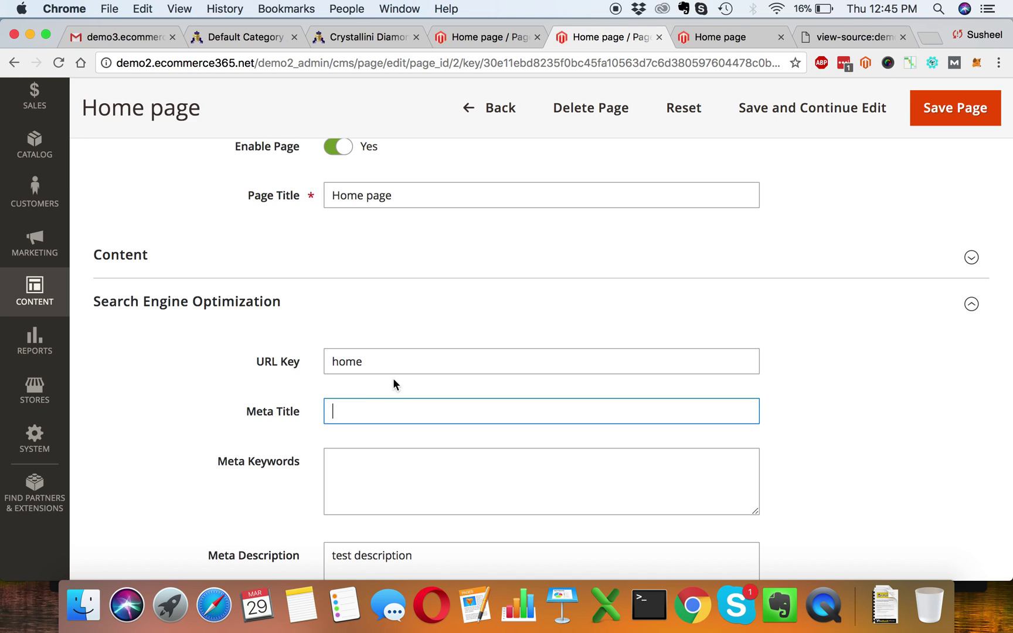
scroll(387, 387, "down", 2)
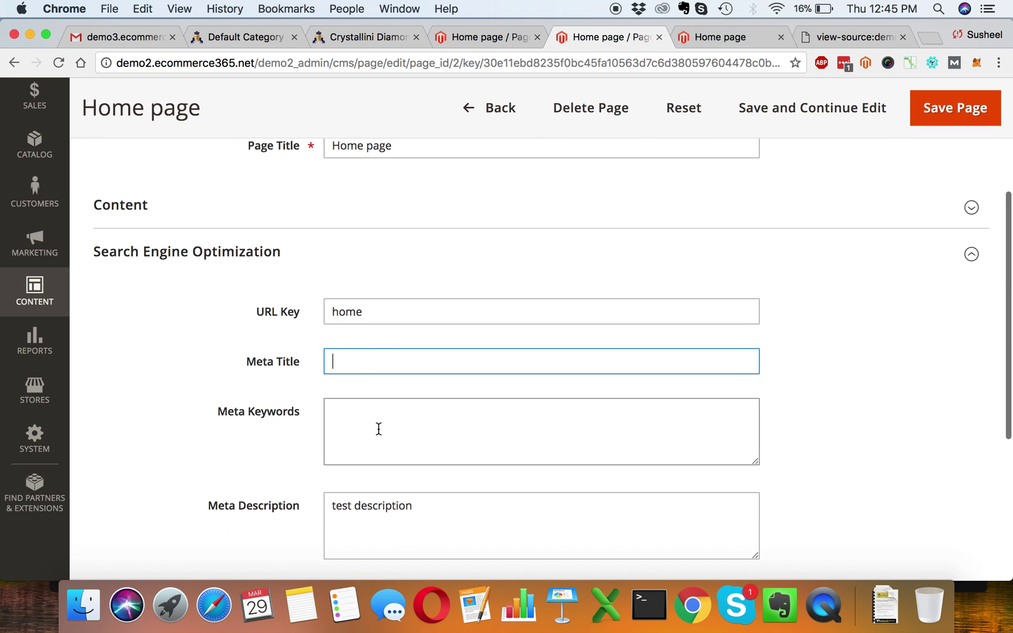
scroll(378, 427, "down", 1)
left_click(413, 490)
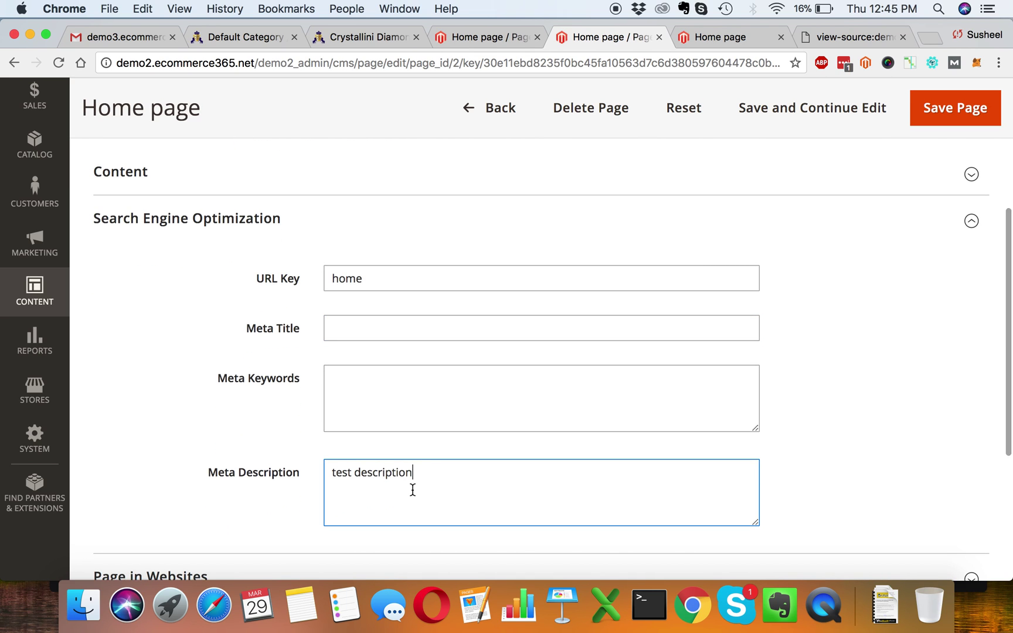
triple_click(335, 473)
left_click(456, 479)
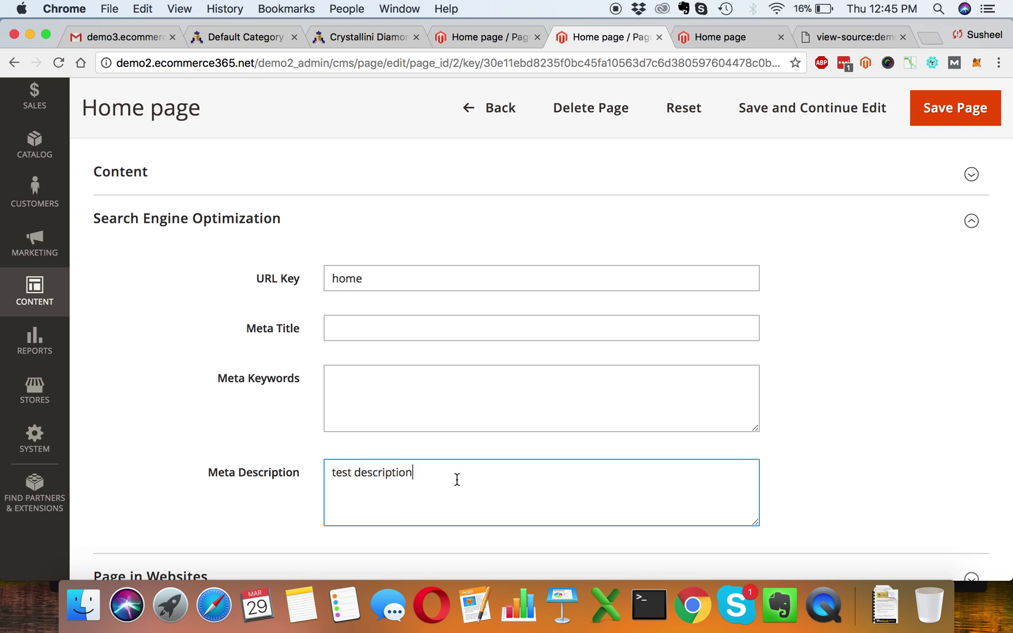
left_click(813, 37)
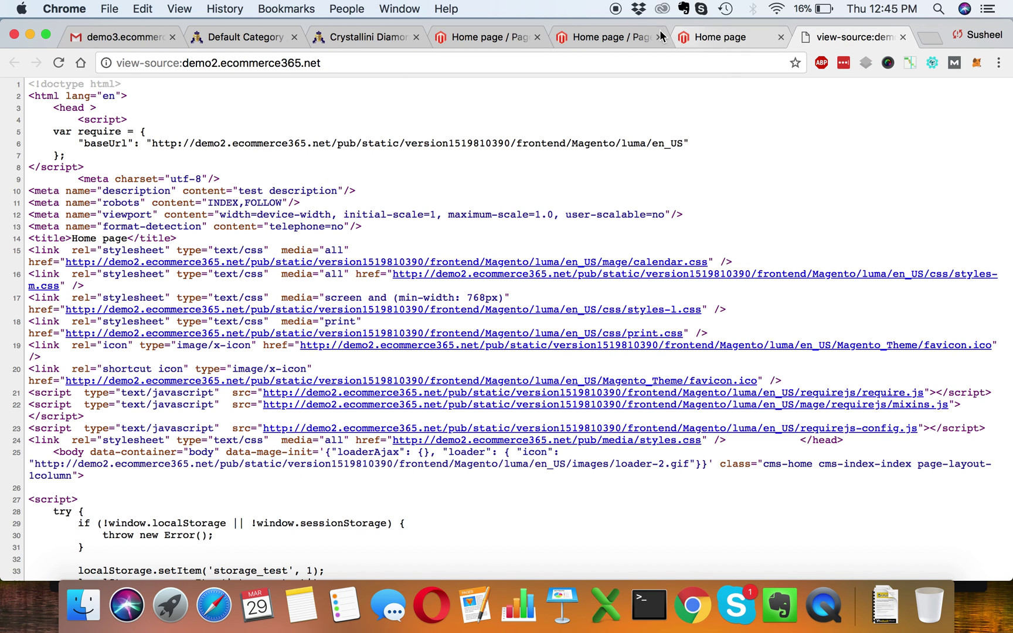
left_click(642, 35)
left_click(446, 336)
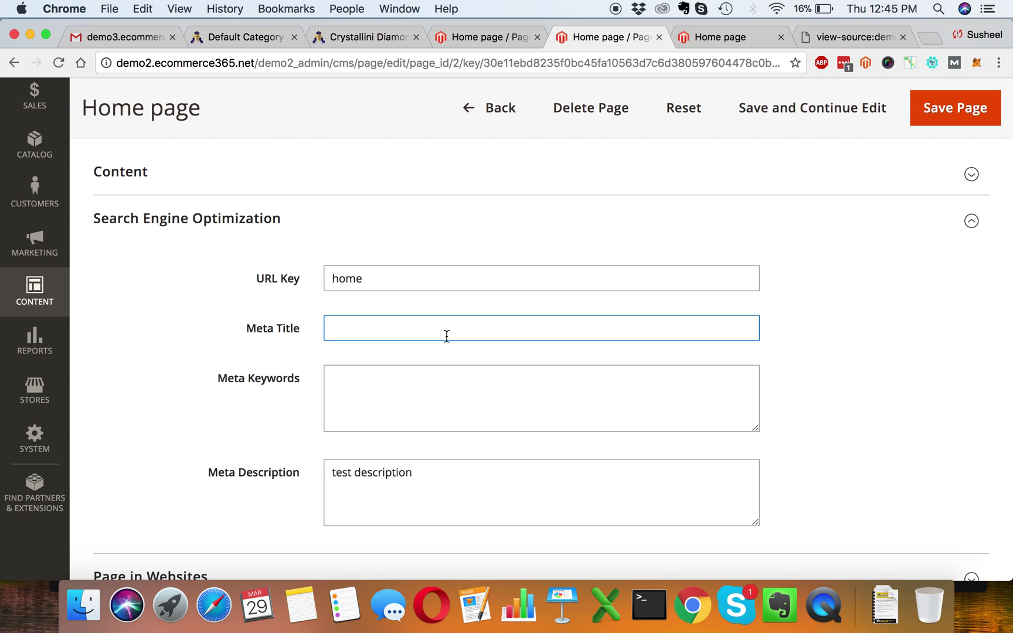
type("Buy ")
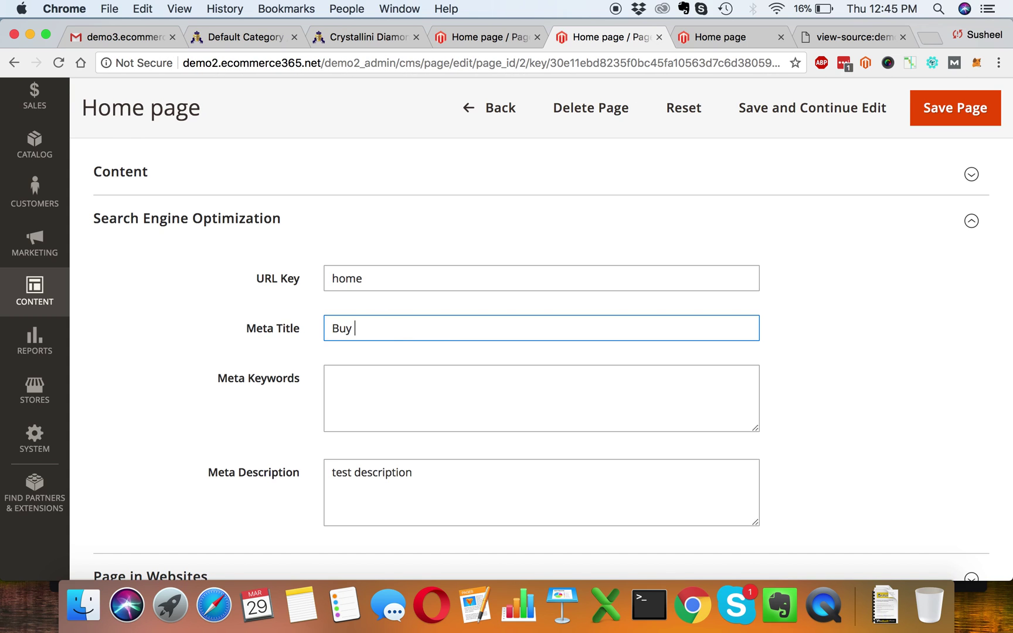
type("Mo")
type("hon")
type("e in")
Finish the Meta Title as 'Buy iPhone Online' and enter keywords 'buy mobile, iphone,'.
type("Online")
left_click(333, 379)
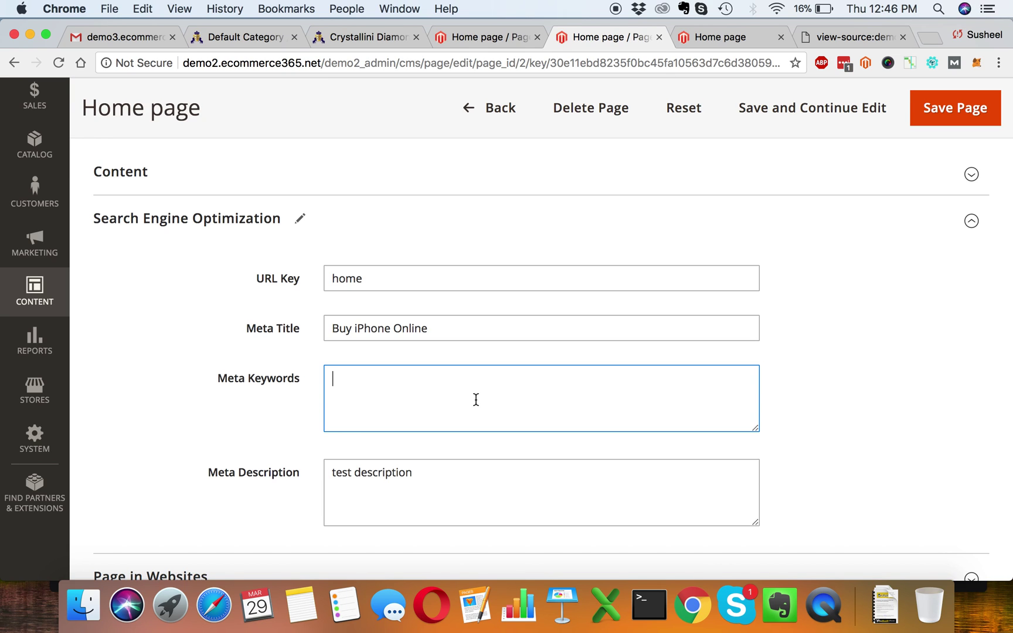
type("buy mobile, iphone,")
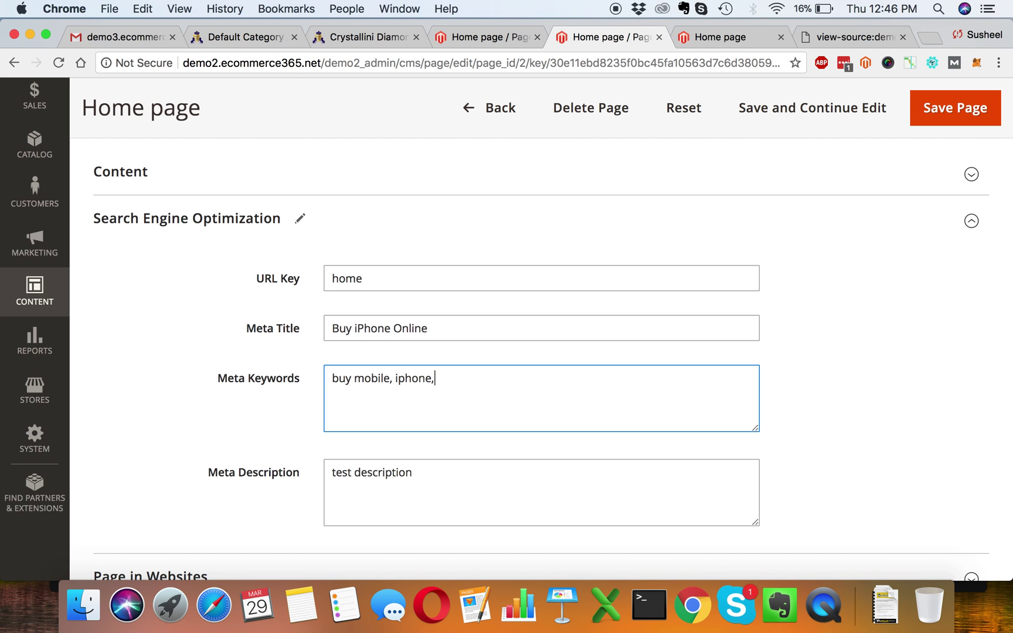
Replace the old Meta Description with 'This is home page meta description'.
scroll(533, 404, "down", 1)
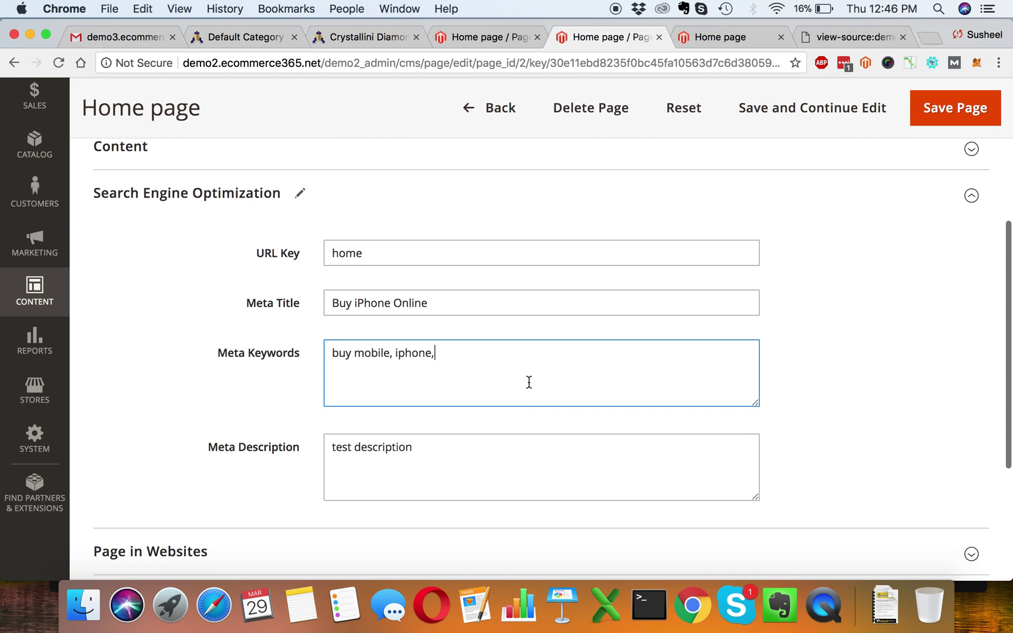
scroll(528, 378, "up", 1)
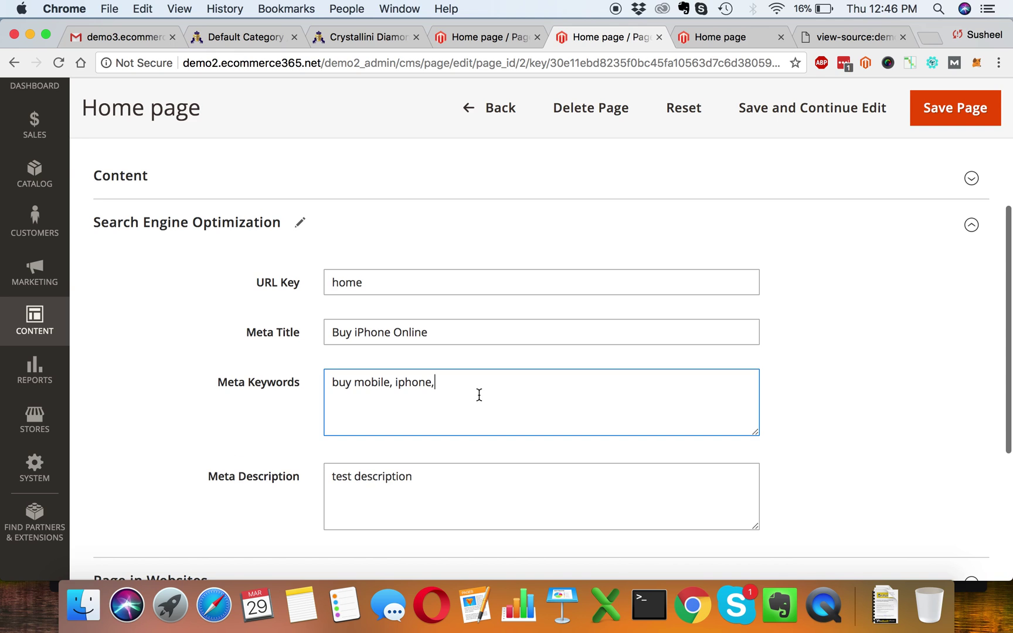
scroll(478, 396, "down", 2)
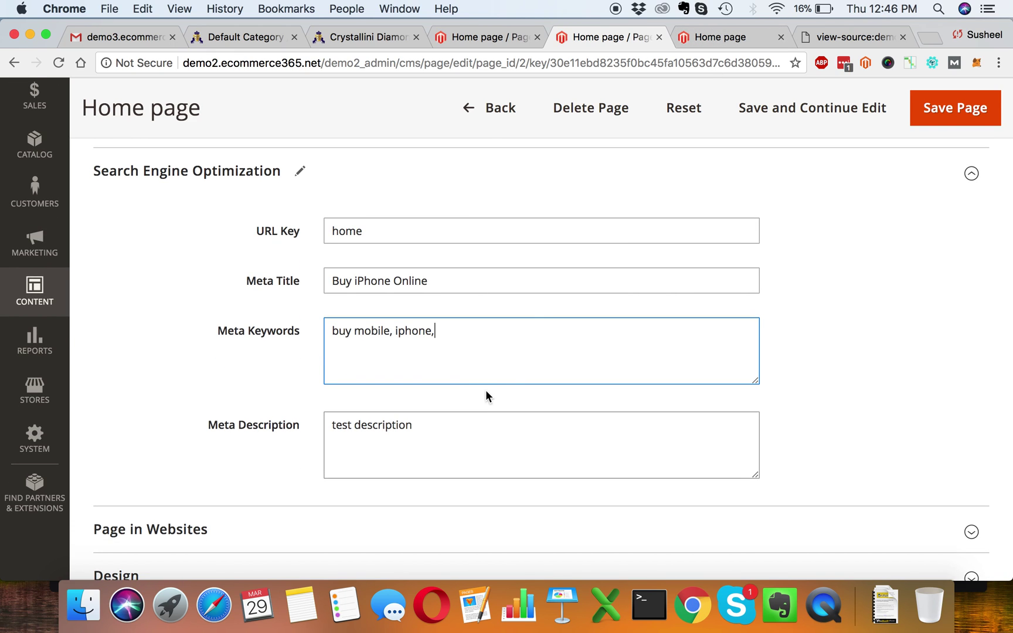
scroll(485, 390, "up", 1)
double_click(438, 468)
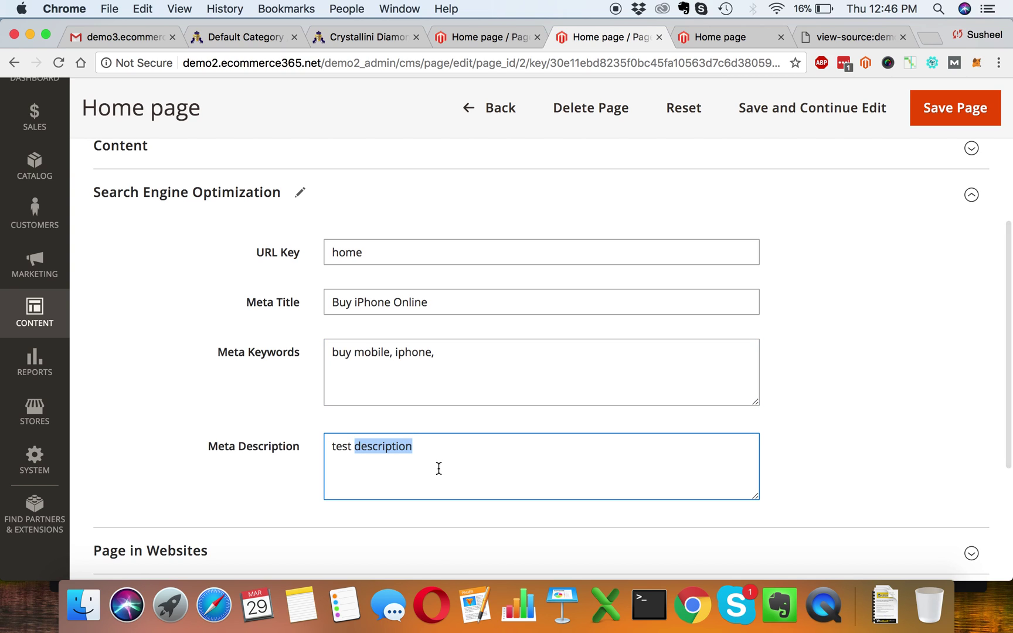
triple_click(418, 462)
type("This i")
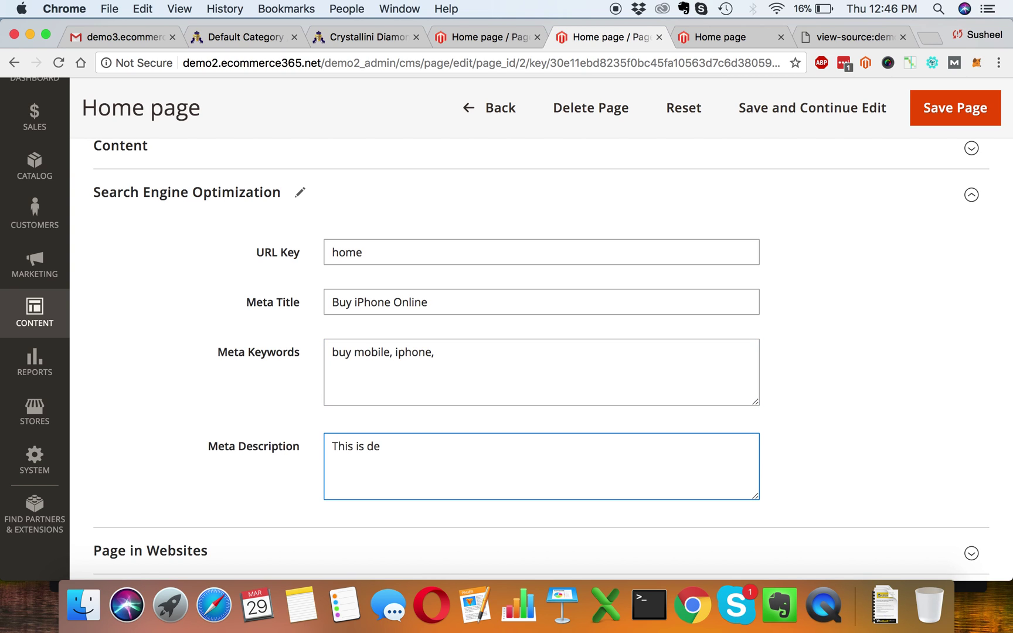
type("s home page meta d")
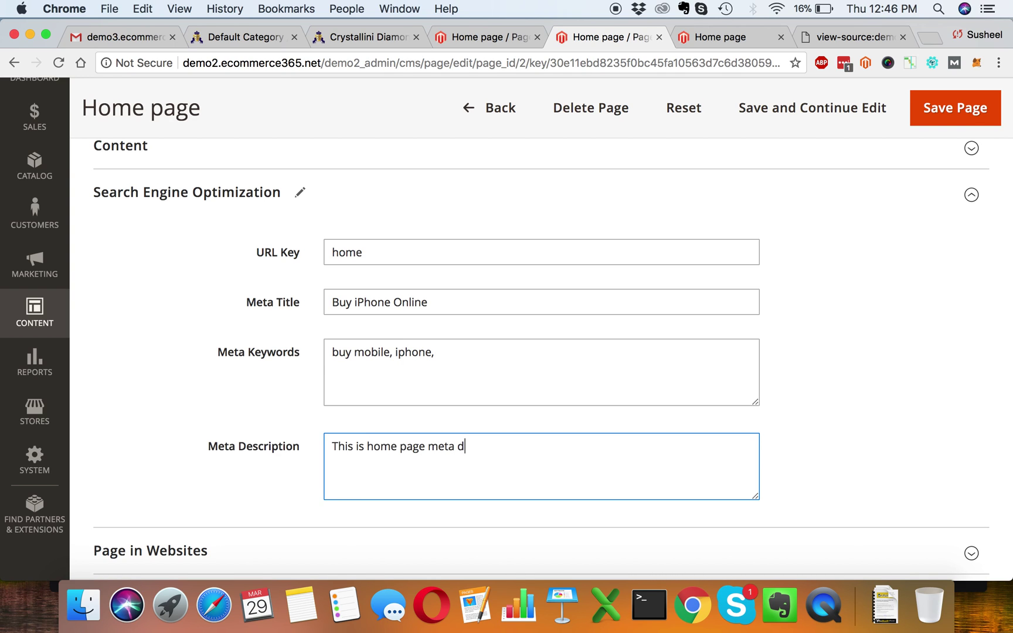
type("escription")
Save the Home page and confirm the storefront source shows title 'Buy iPhone Online' and the new meta tags.
left_click(811, 104)
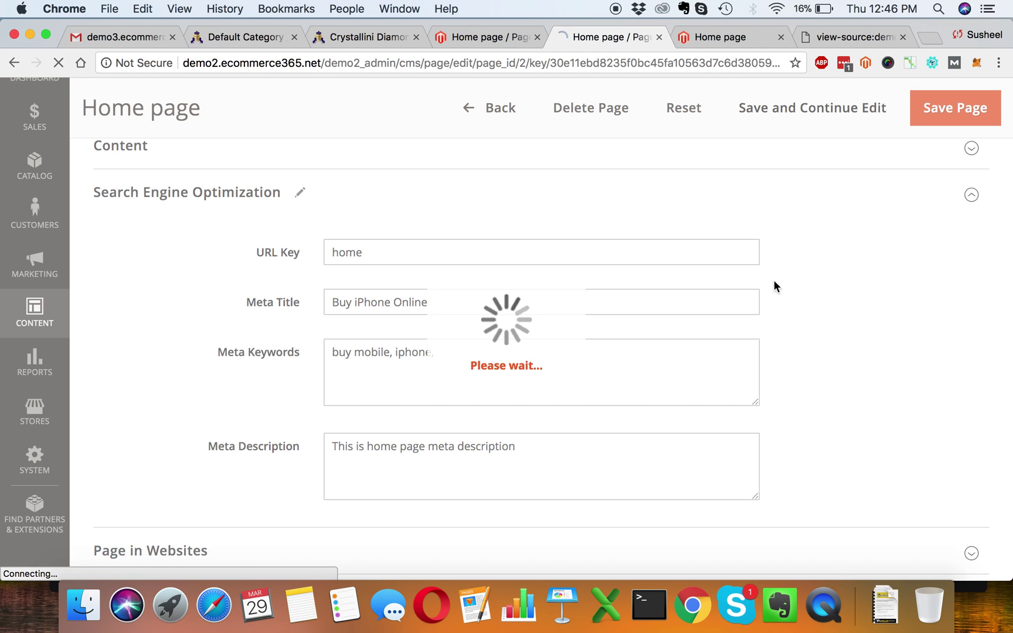
left_click(707, 45)
key("super+r")
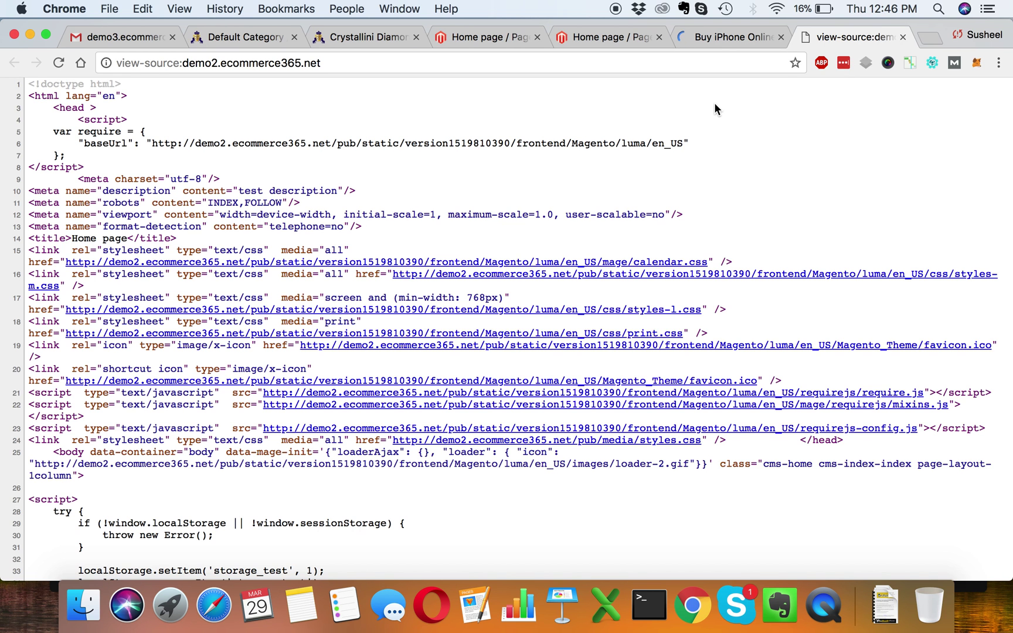
key("super+r")
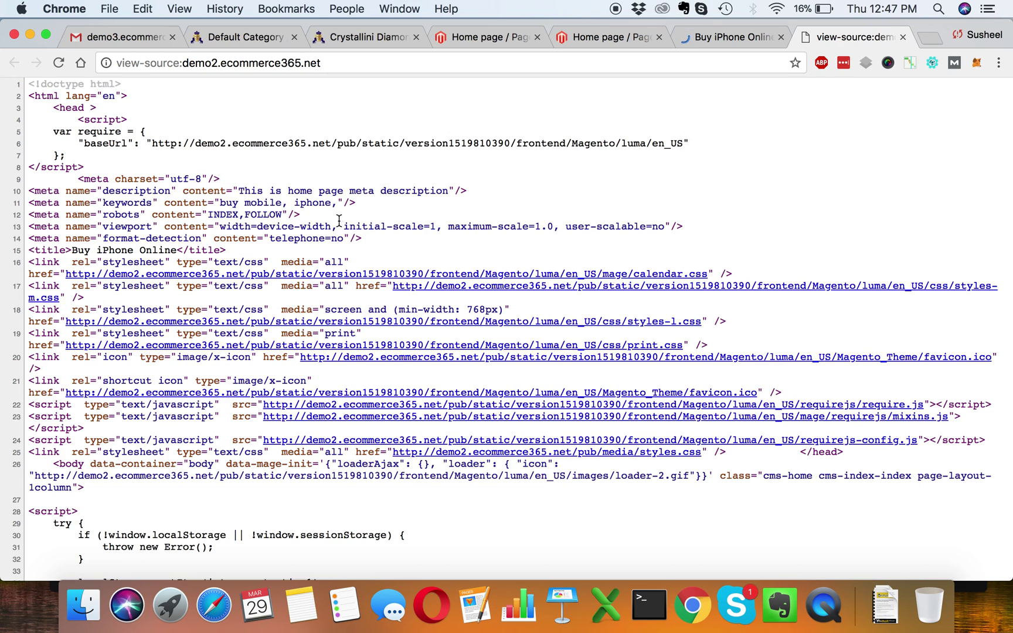
left_click_drag(378, 205, 11, 176)
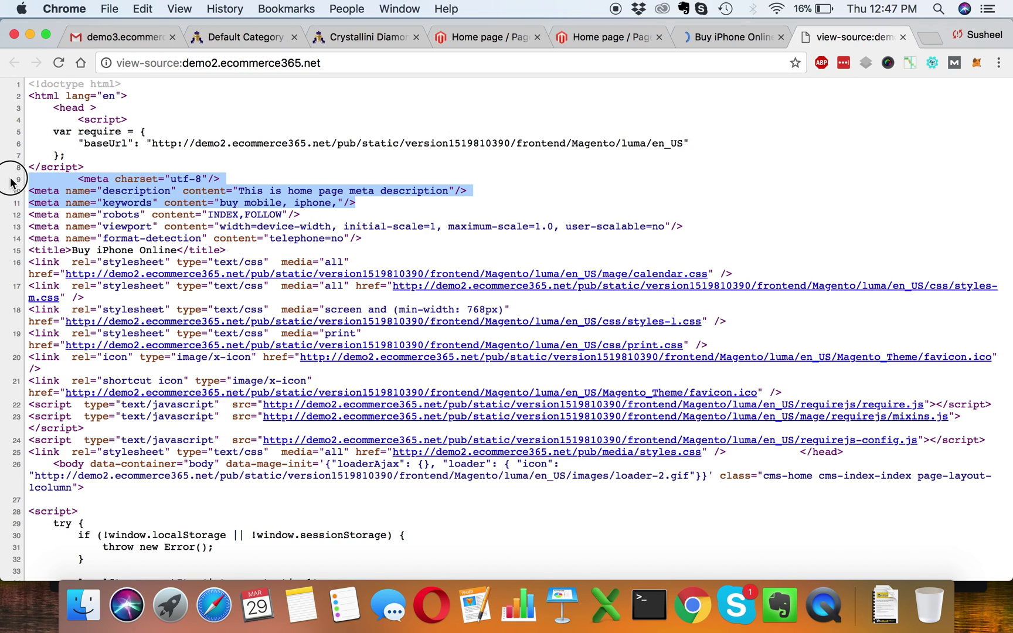
left_click(329, 203)
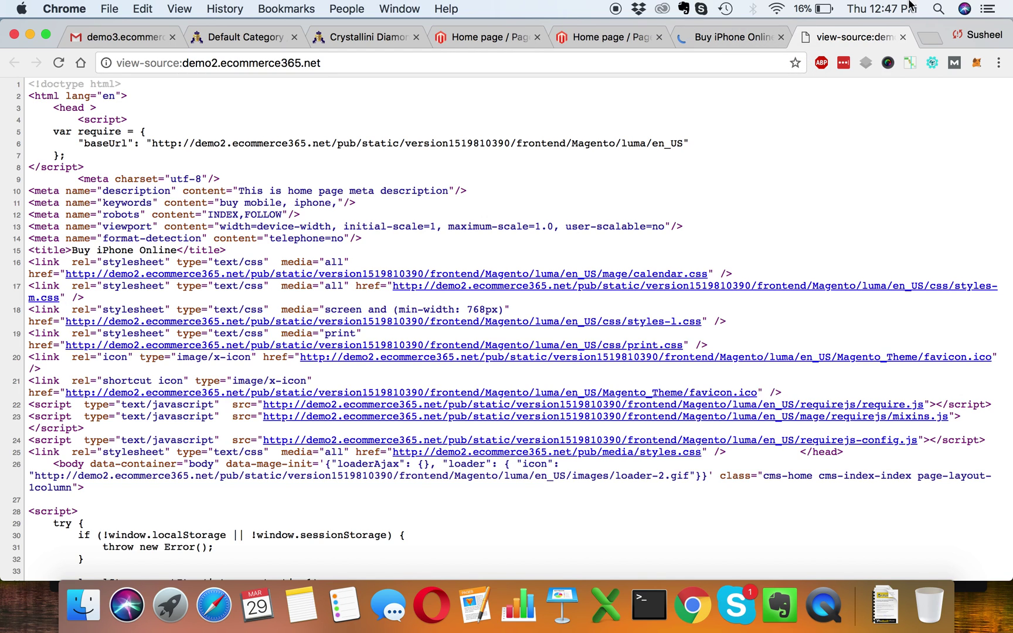
Load the Luma Women category in the storefront tab, then return to the saved Home page editor.
left_click(614, 35)
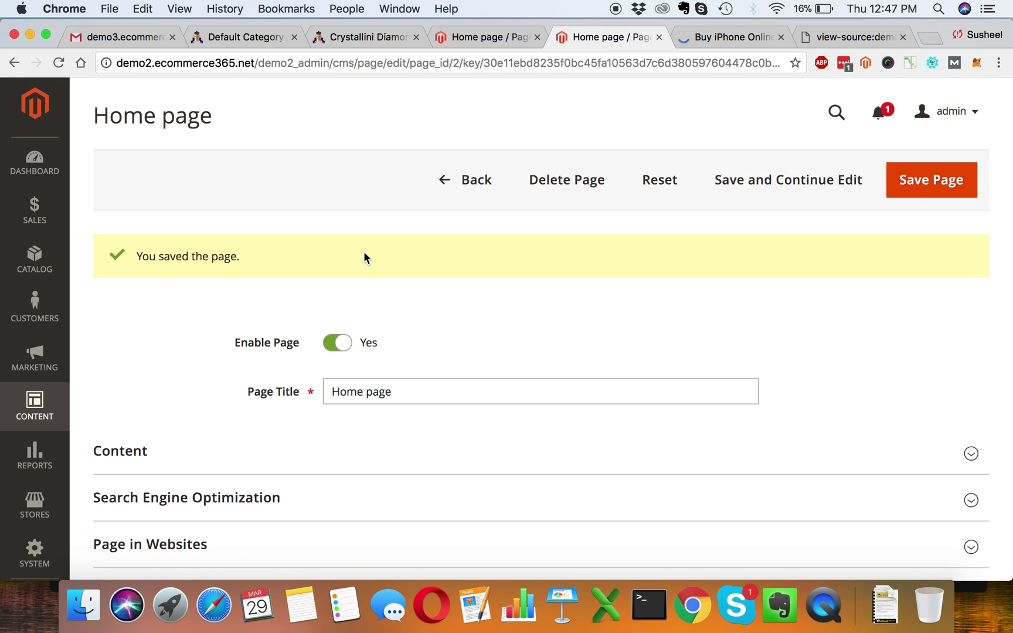
left_click(738, 37)
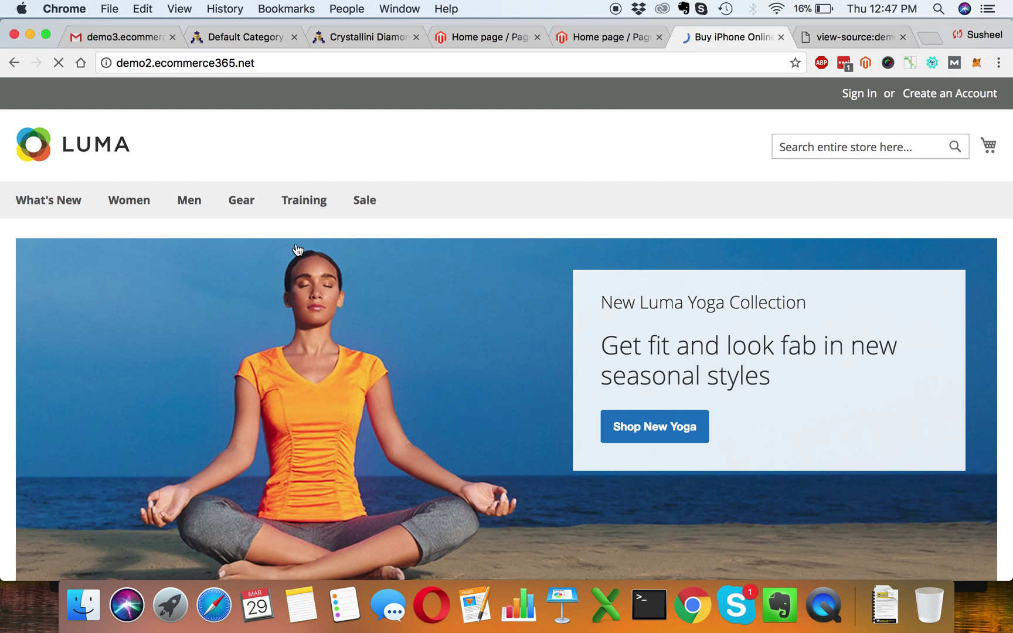
left_click(124, 202)
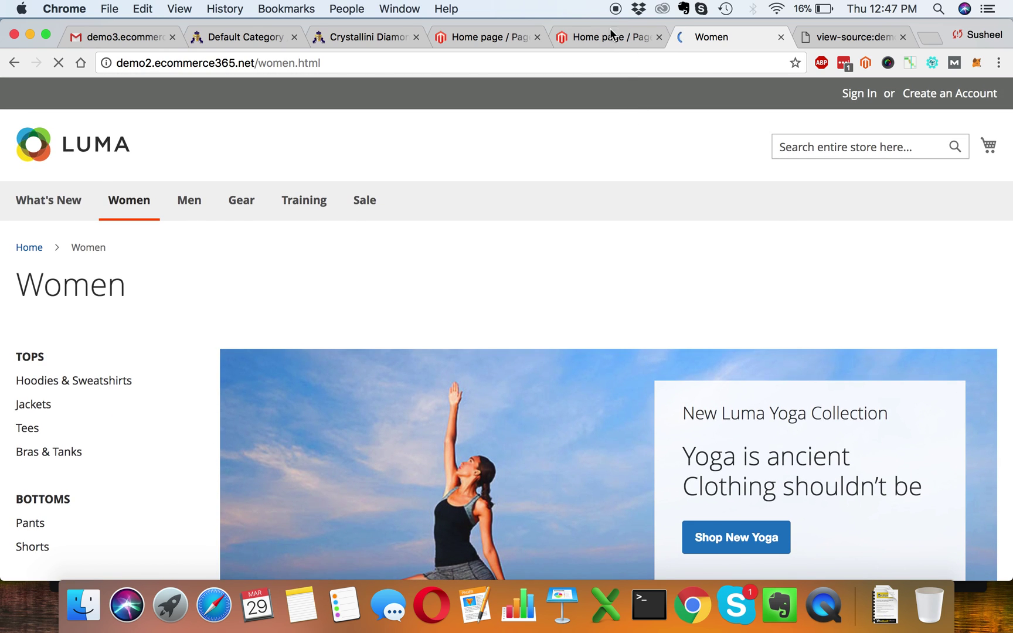
left_click(604, 36)
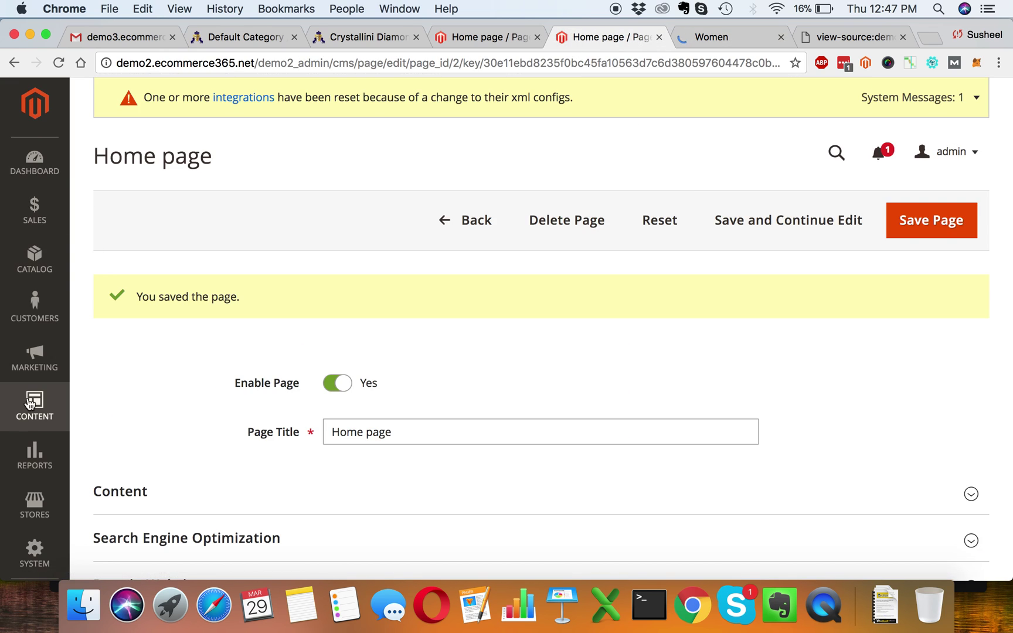
Go to Catalog > Categories and open the Women category (ID: 20) for editing.
left_click(34, 244)
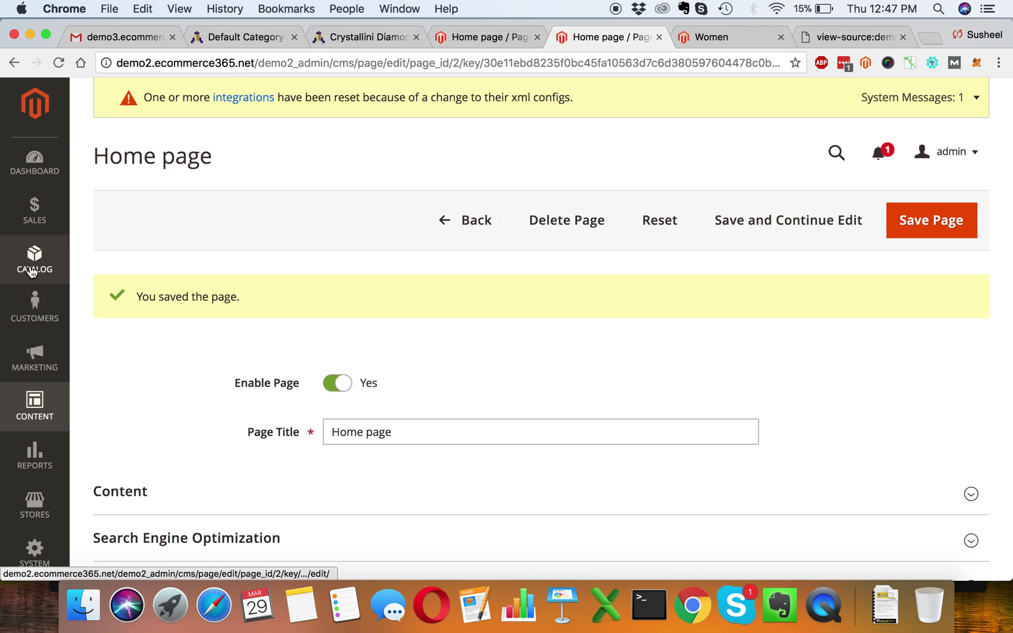
left_click(168, 210)
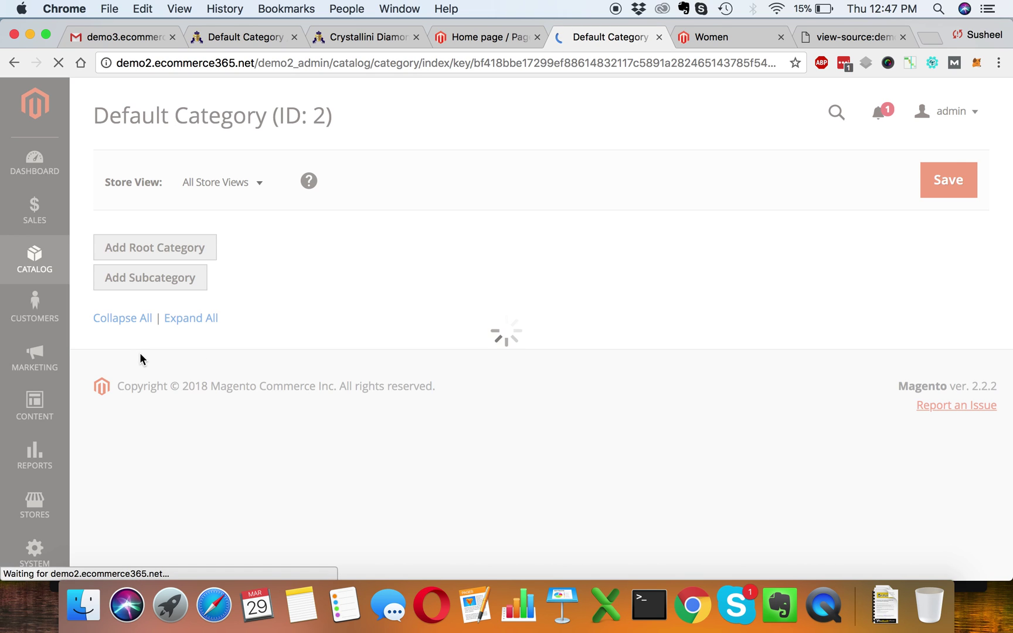
left_click(731, 34)
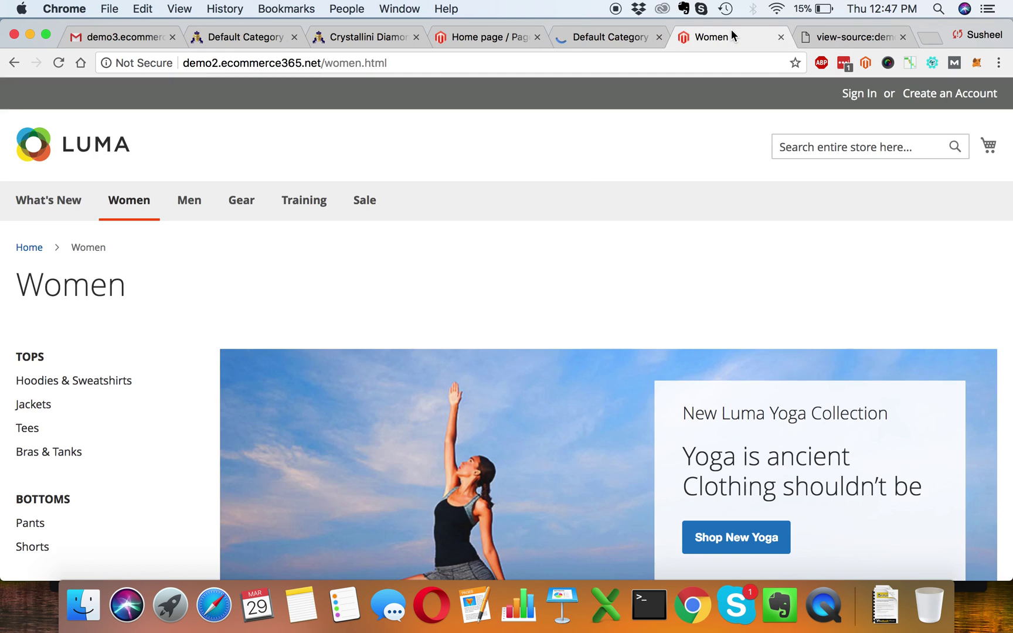
left_click(618, 45)
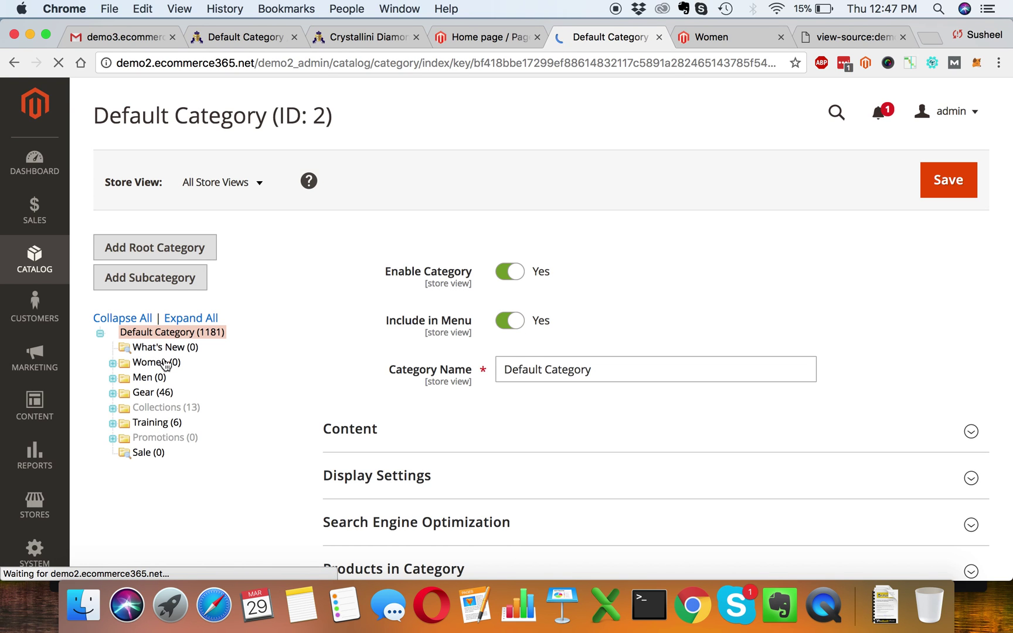
left_click(166, 404)
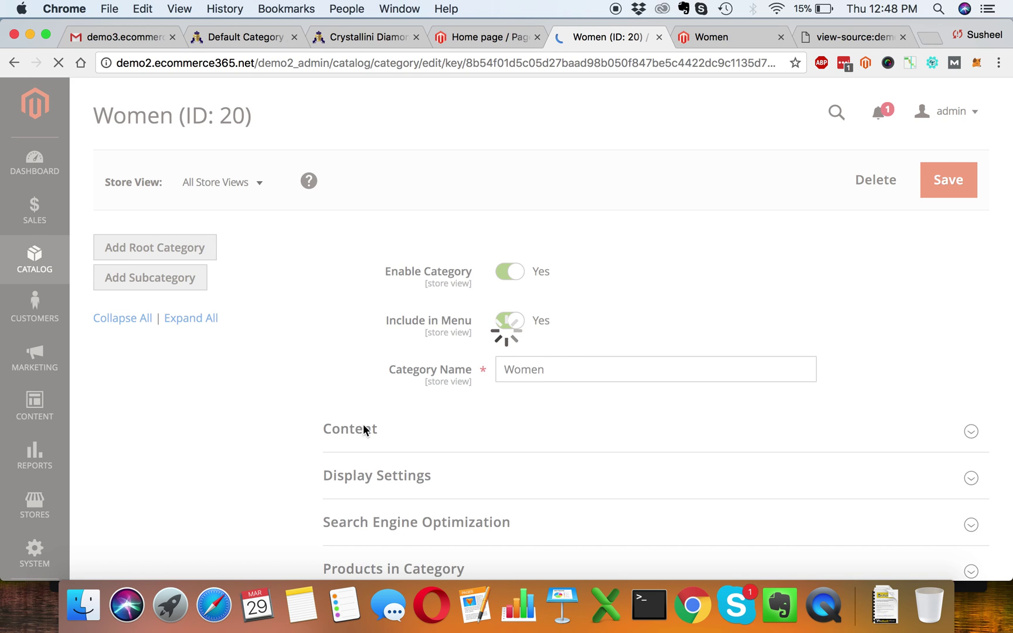
scroll(364, 426, "down", 2)
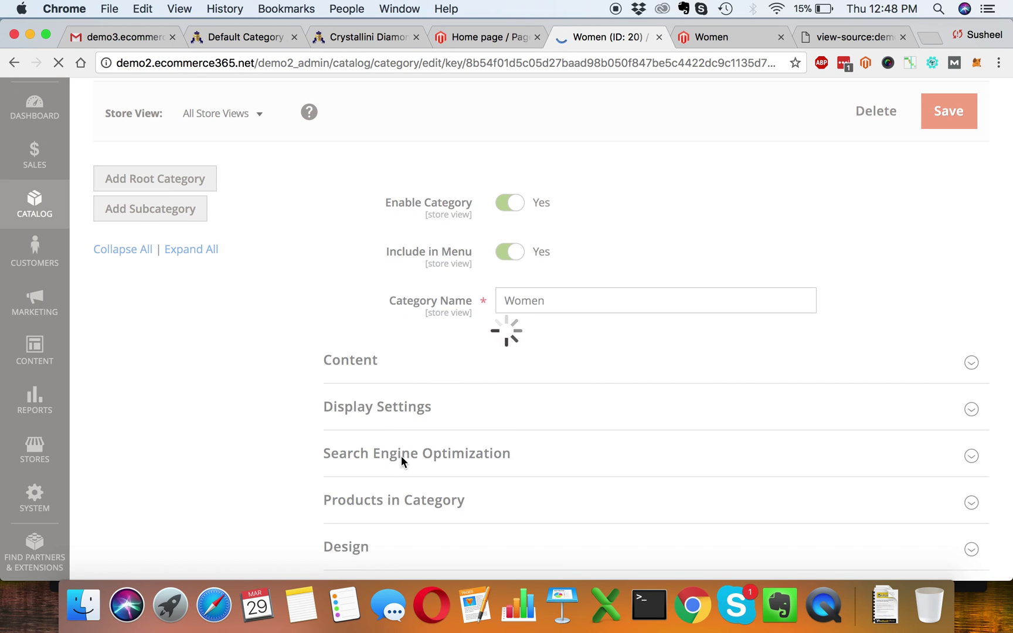
Expand the Women category's SEO section and enter Meta Title 'Buy Women Clothing'.
left_click(499, 456)
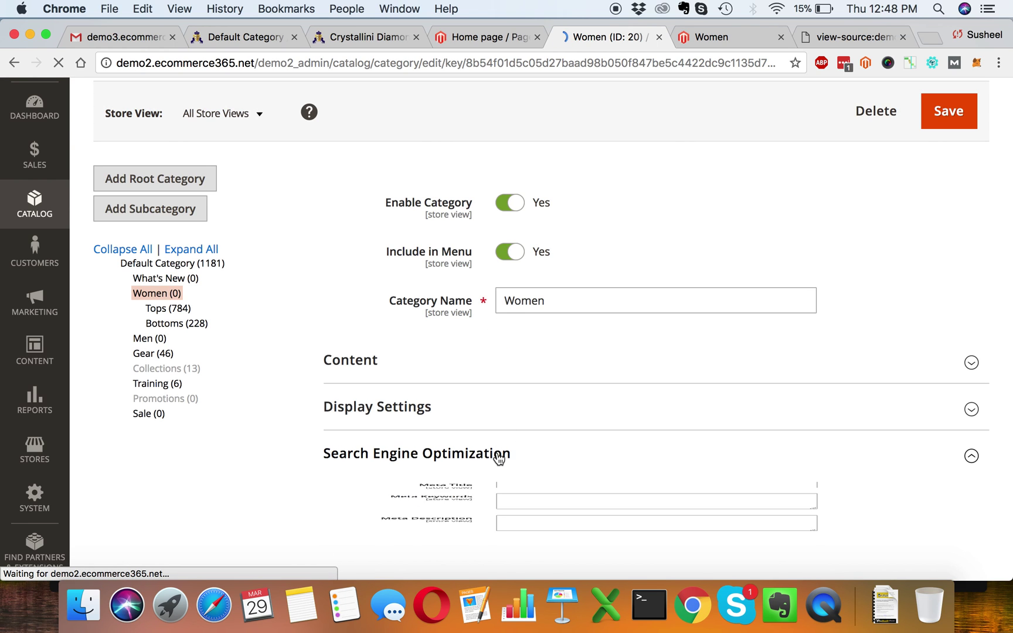
scroll(496, 453, "down", 5)
left_click(540, 415)
type("Buy Women Clothing")
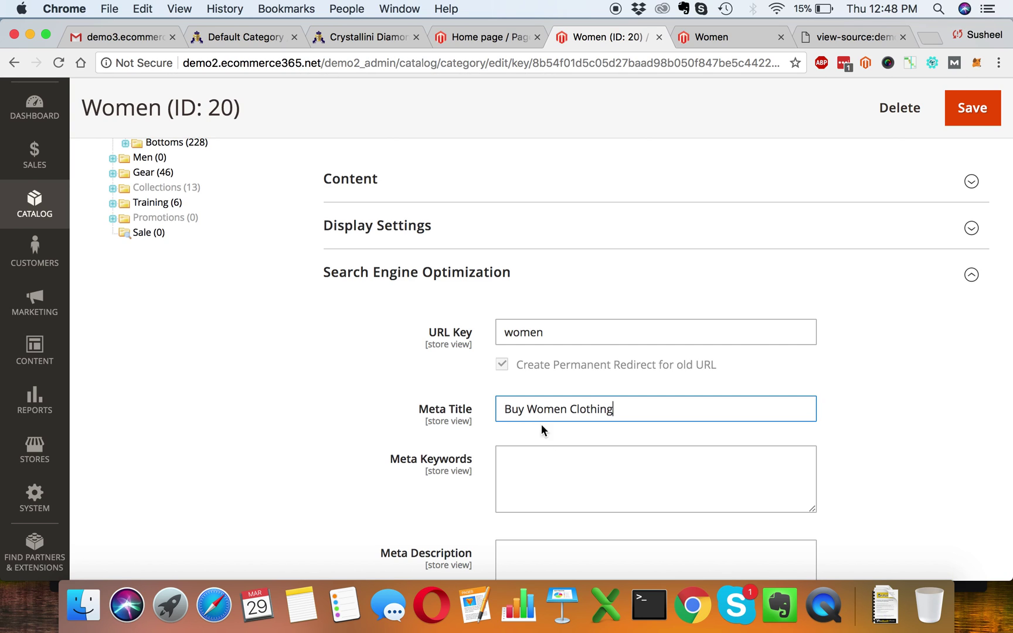
Add keywords 'women, clothing,' and description 'this is meta description for women category', then save.
left_click(563, 467)
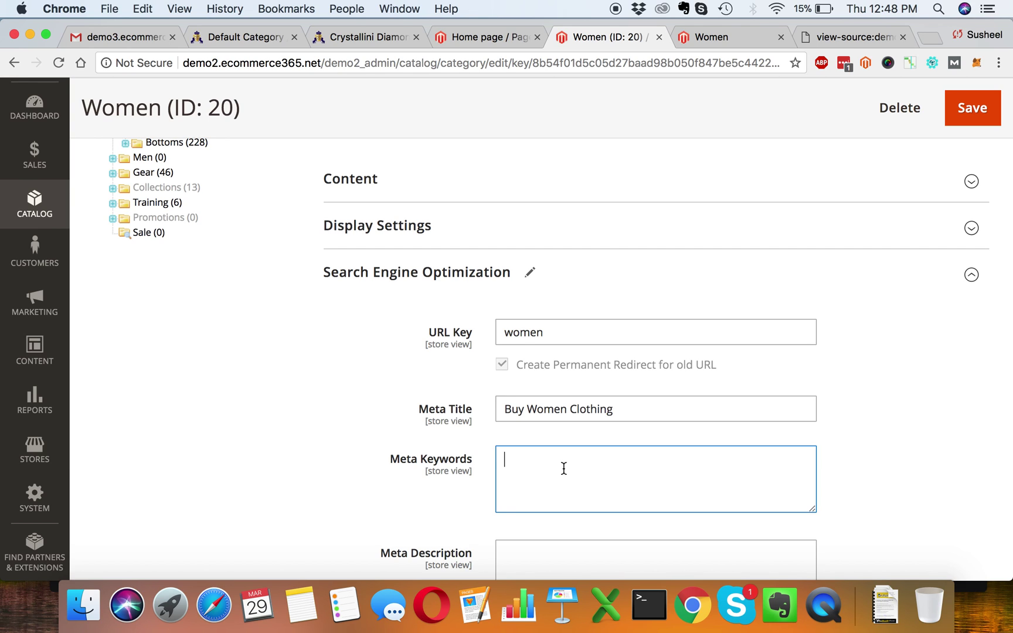
type("women, clothing,")
key("Tab")
scroll(572, 538, "down", 3)
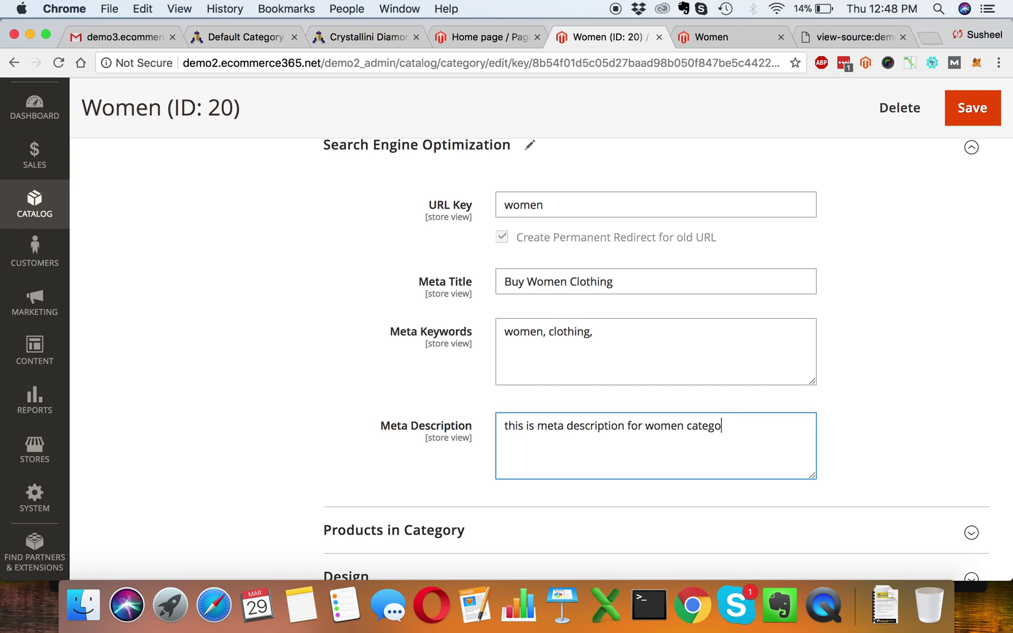
left_click(967, 110)
Reload the Women storefront page and check its source's new meta description and keywords.
left_click(721, 33)
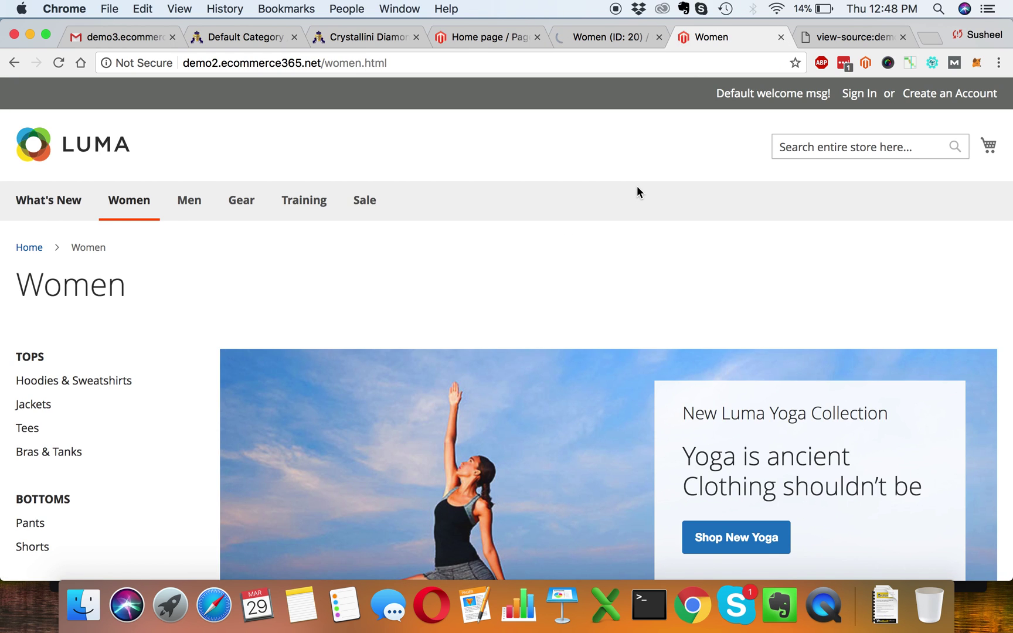
key("super+r")
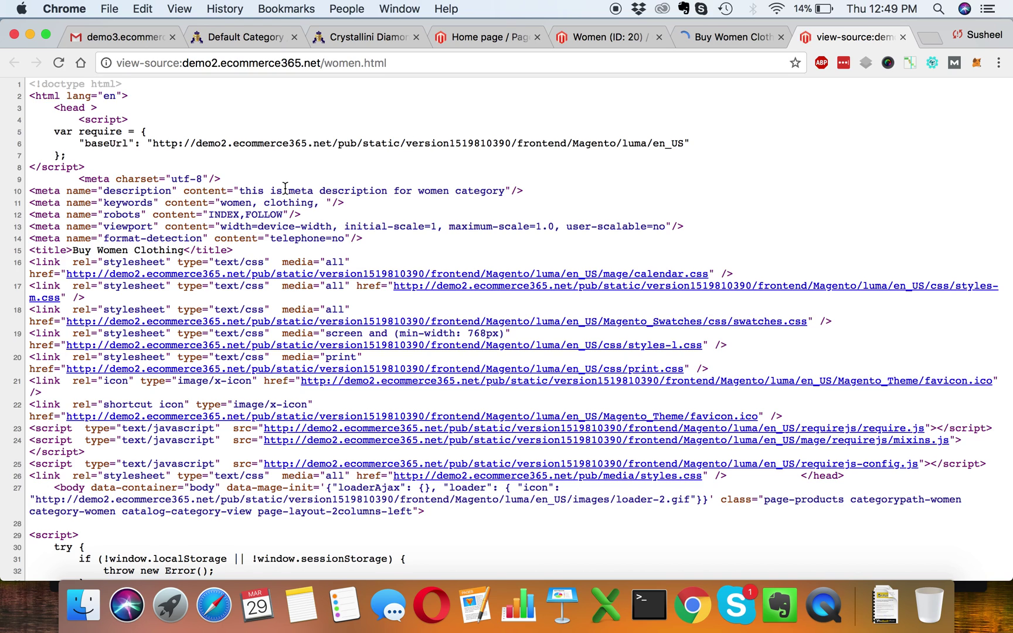
left_click_drag(284, 191, 455, 191)
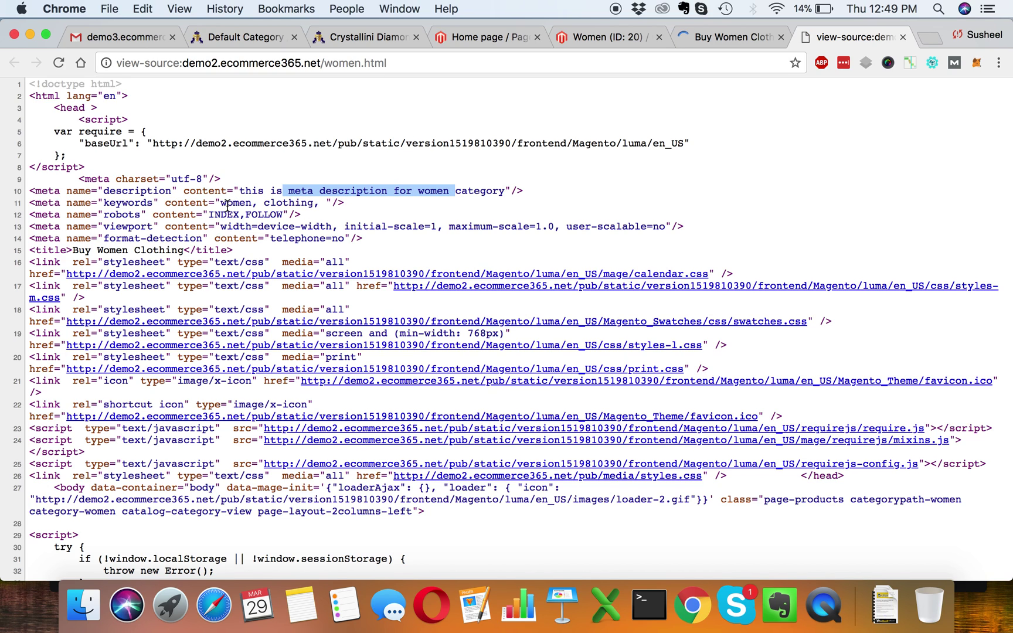
left_click_drag(227, 206, 294, 205)
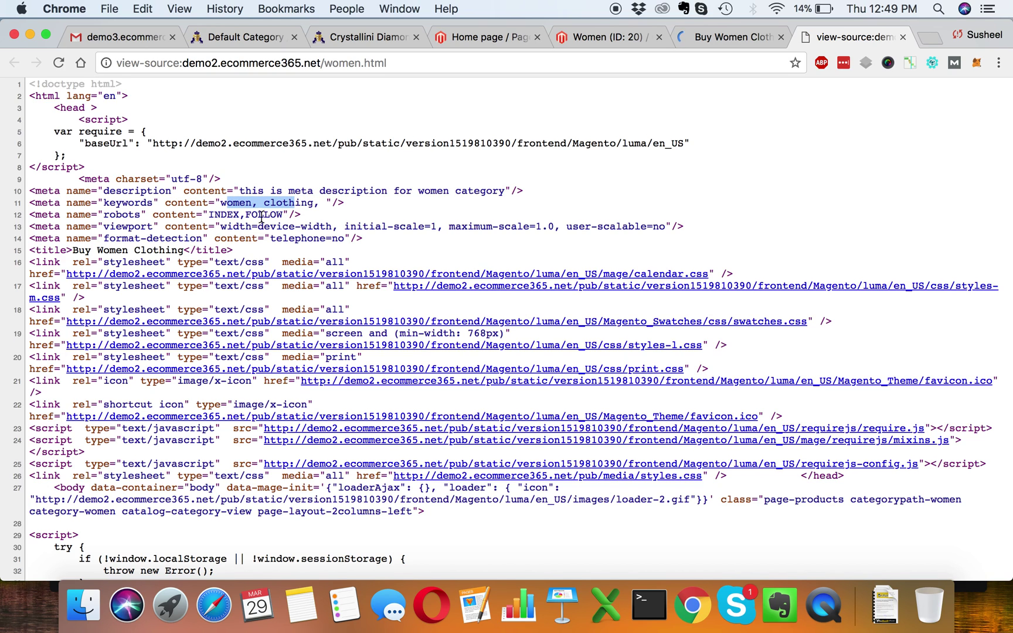
Confirm the source title reads 'Buy Women Clothing', then close the source view.
double_click(112, 250)
left_click(344, 224)
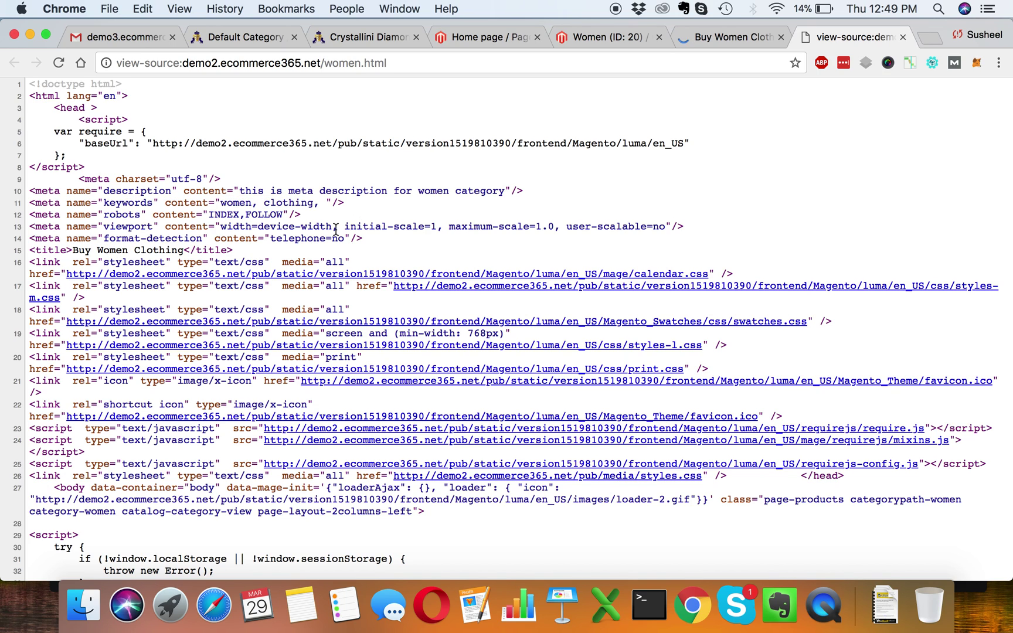
triple_click(113, 251)
left_click(282, 243)
left_click(903, 37)
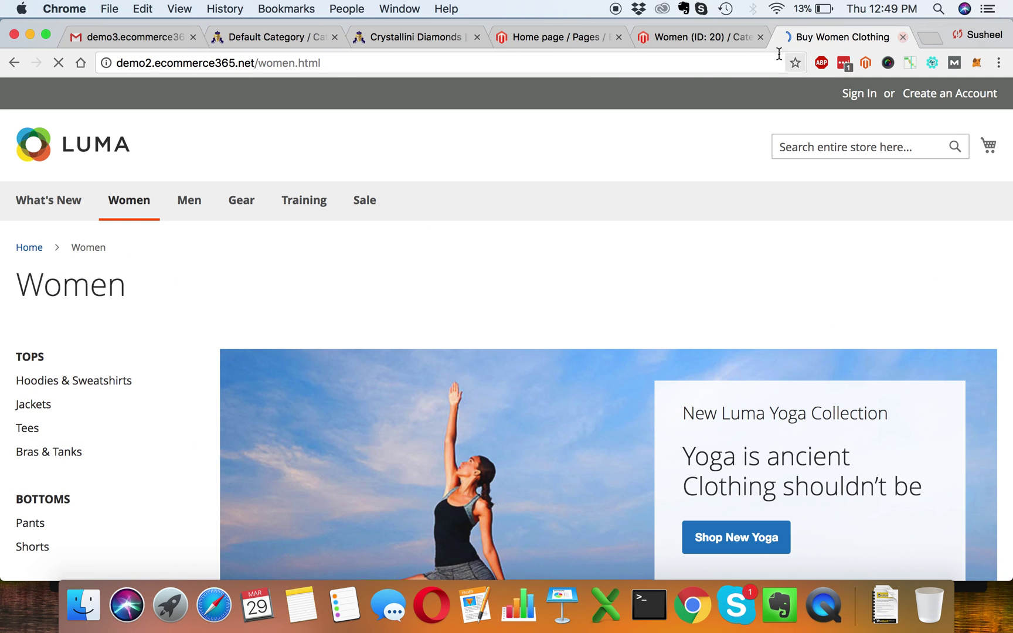
Return to the Women category page and expand, then collapse, its Tops subcategories.
left_click(721, 38)
scroll(418, 318, "down", 3)
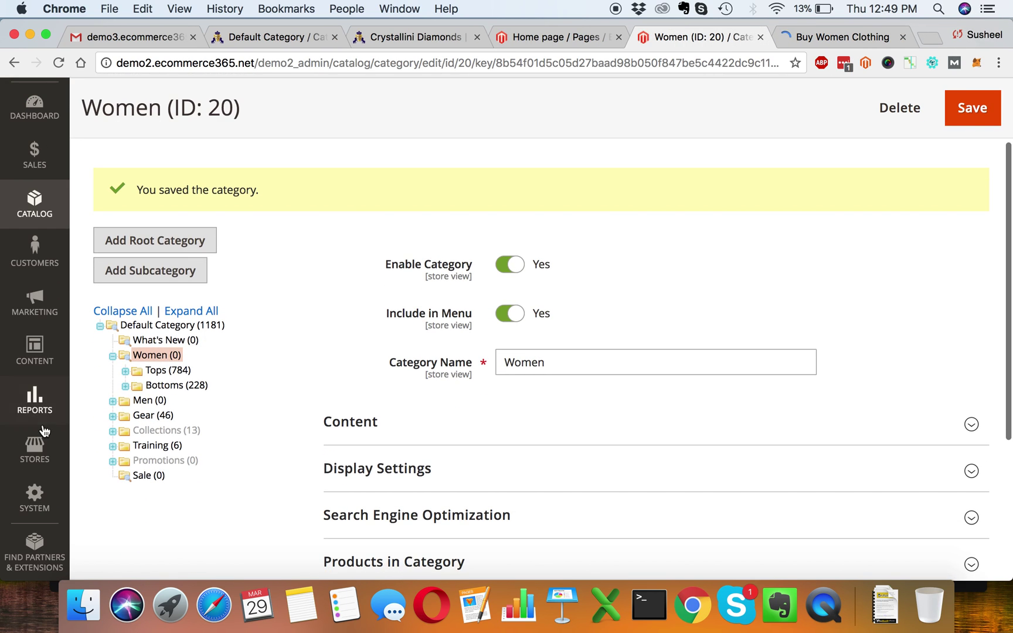
left_click(125, 372)
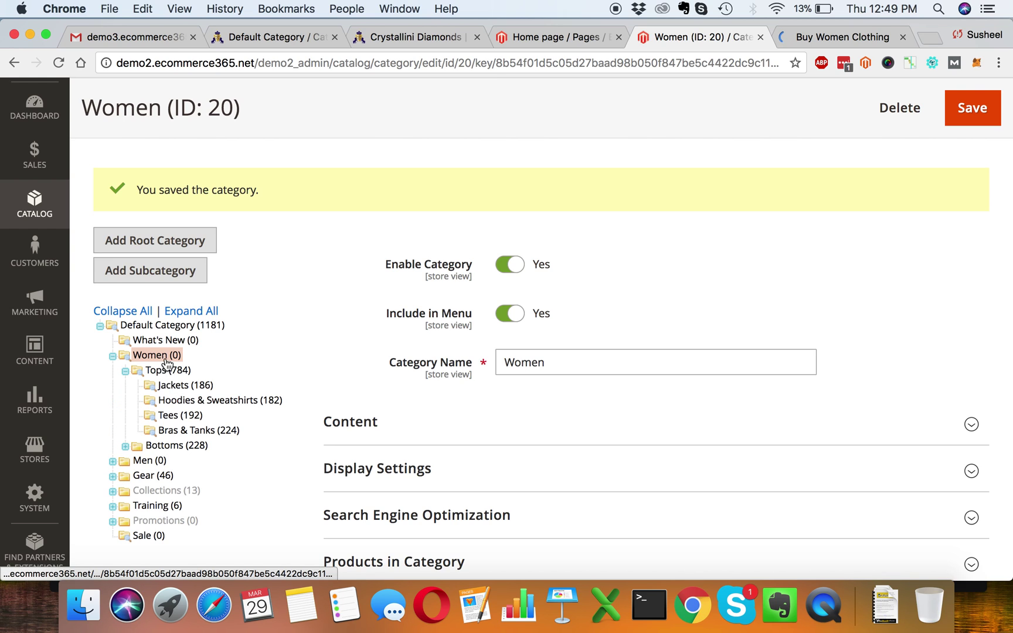
left_click(125, 371)
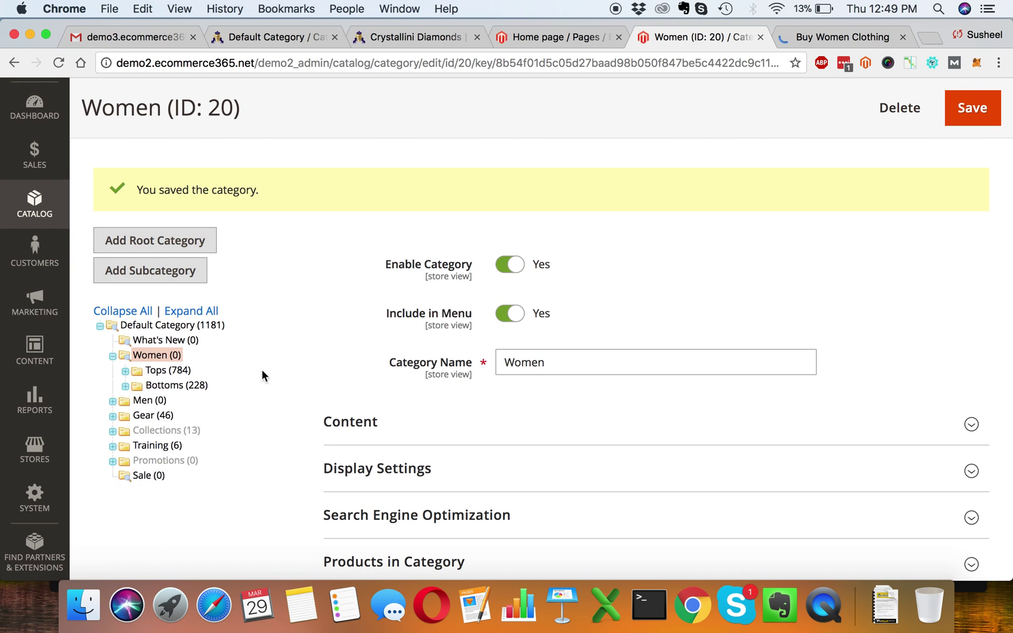
scroll(369, 366, "up", 2)
scroll(370, 364, "down", 4)
Set Anchor to Yes and Display Mode to Static block and products, then save Women.
left_click(372, 364)
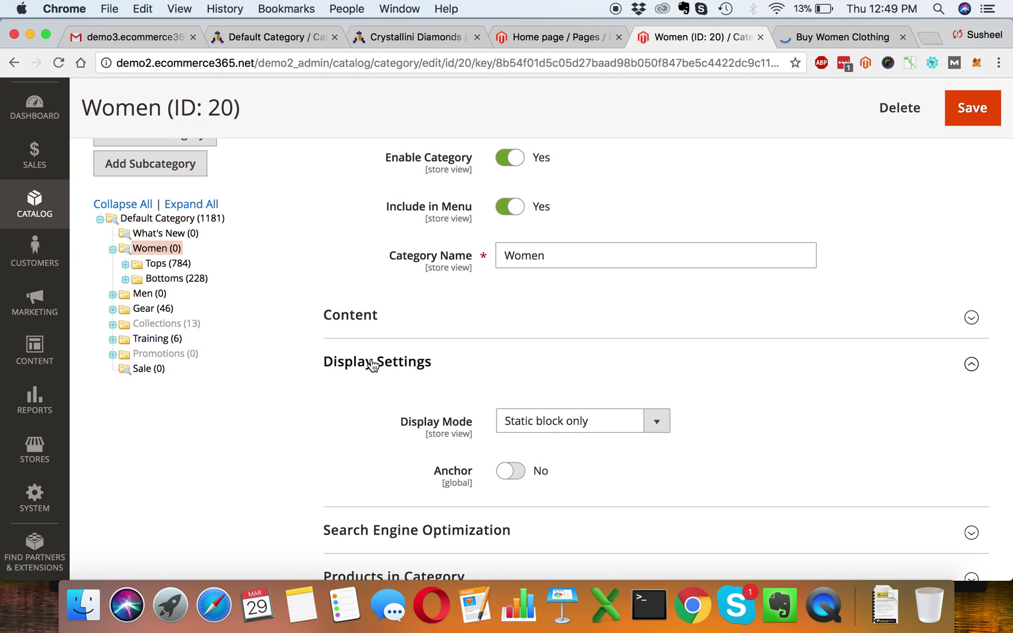
scroll(370, 363, "down", 2)
left_click(510, 414)
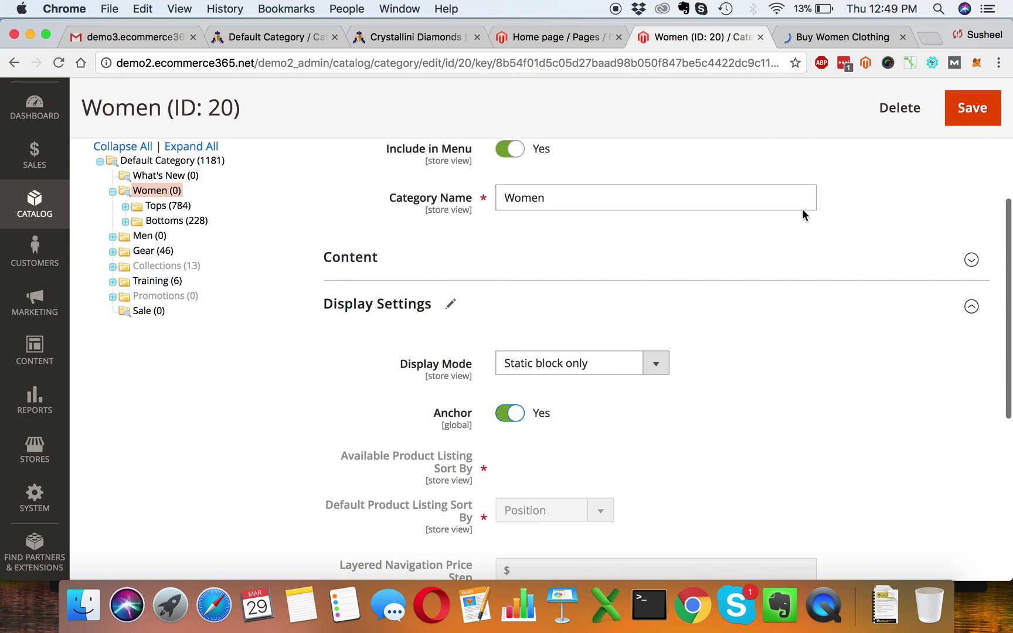
left_click(639, 367)
left_click(613, 375)
left_click(972, 108)
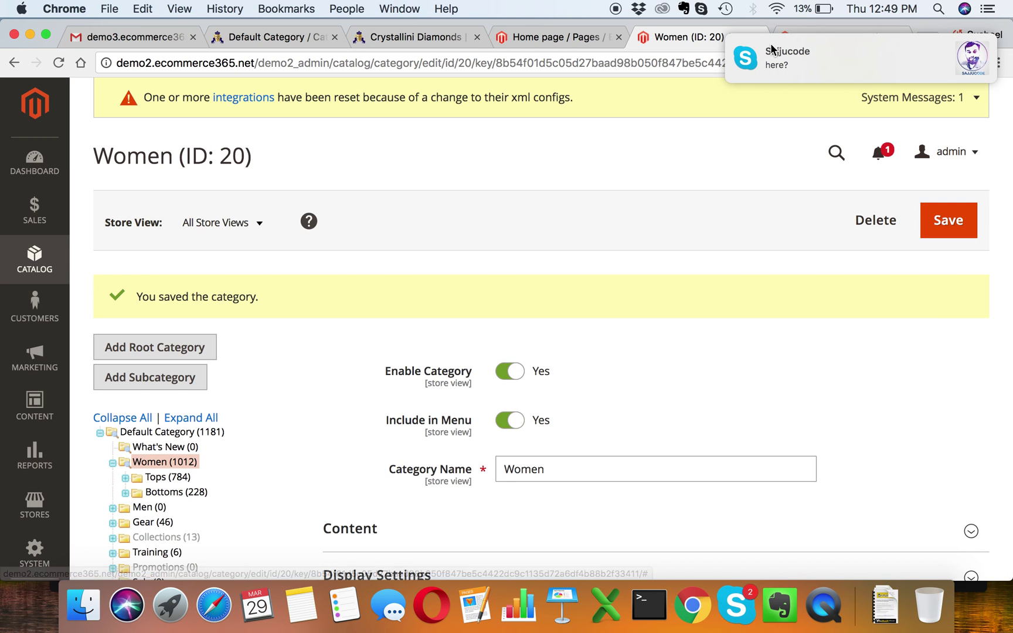
Open the product list, then select the Selene Yoga Hoodie name on the storefront Women page.
left_click(27, 278)
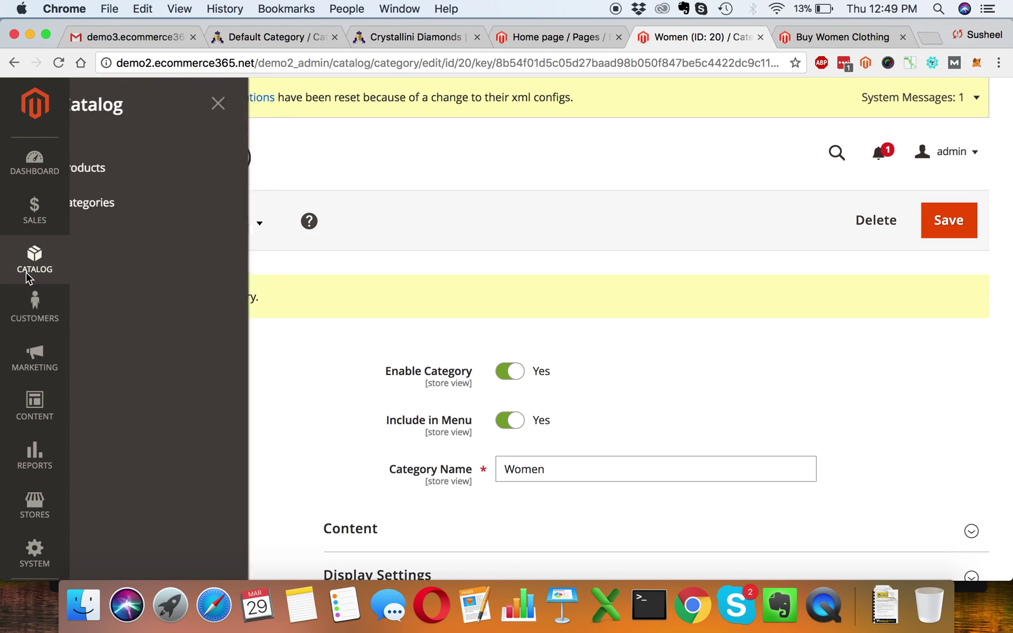
left_click(125, 198)
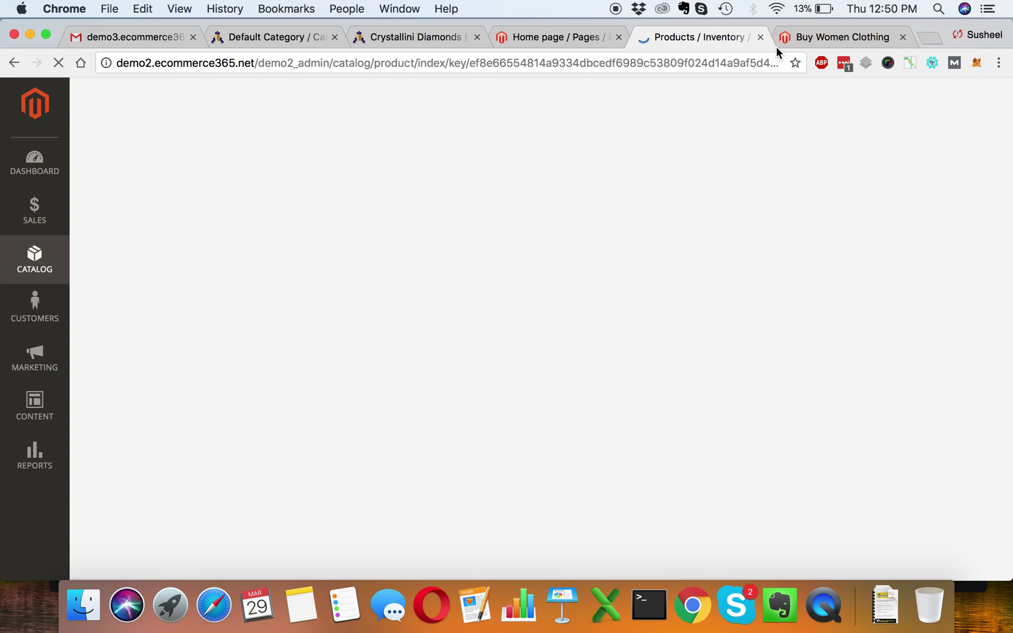
left_click(785, 40)
scroll(515, 410, "down", 7)
scroll(515, 411, "up", 4)
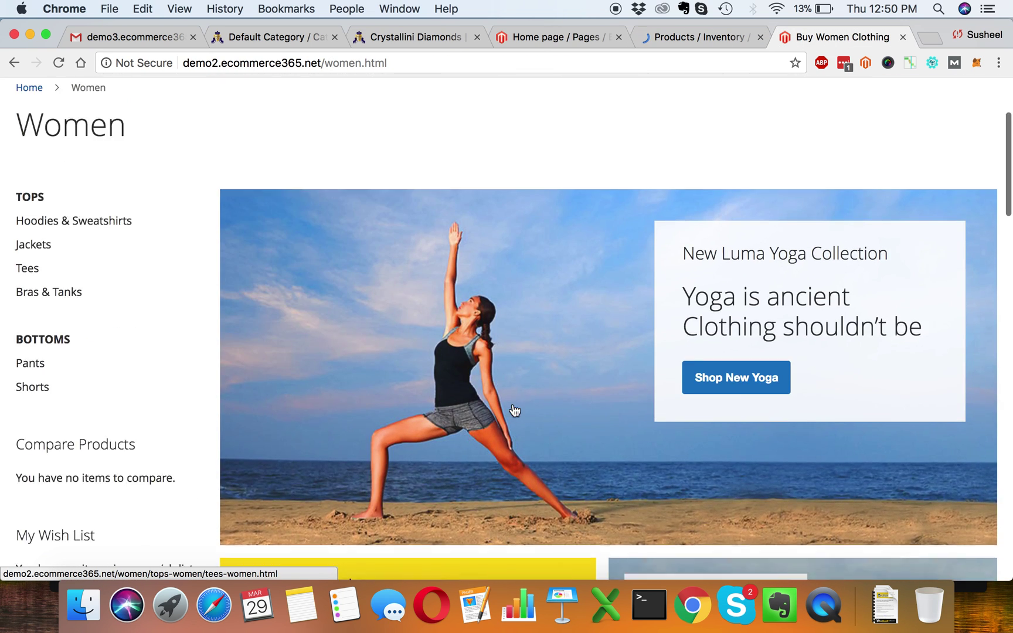
scroll(515, 411, "up", 2)
left_click(129, 123)
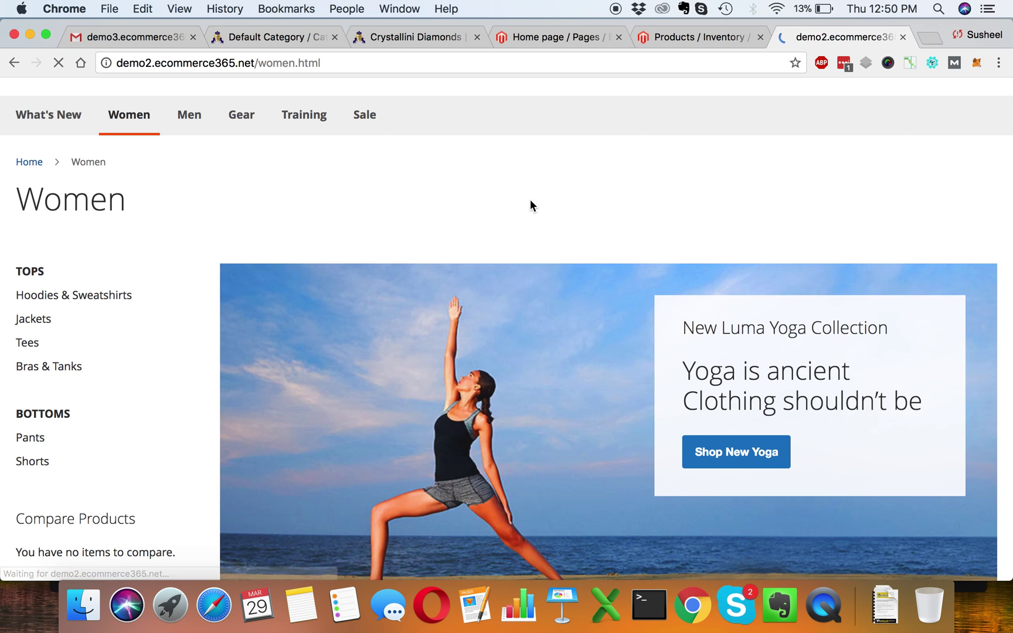
scroll(530, 205, "down", 15)
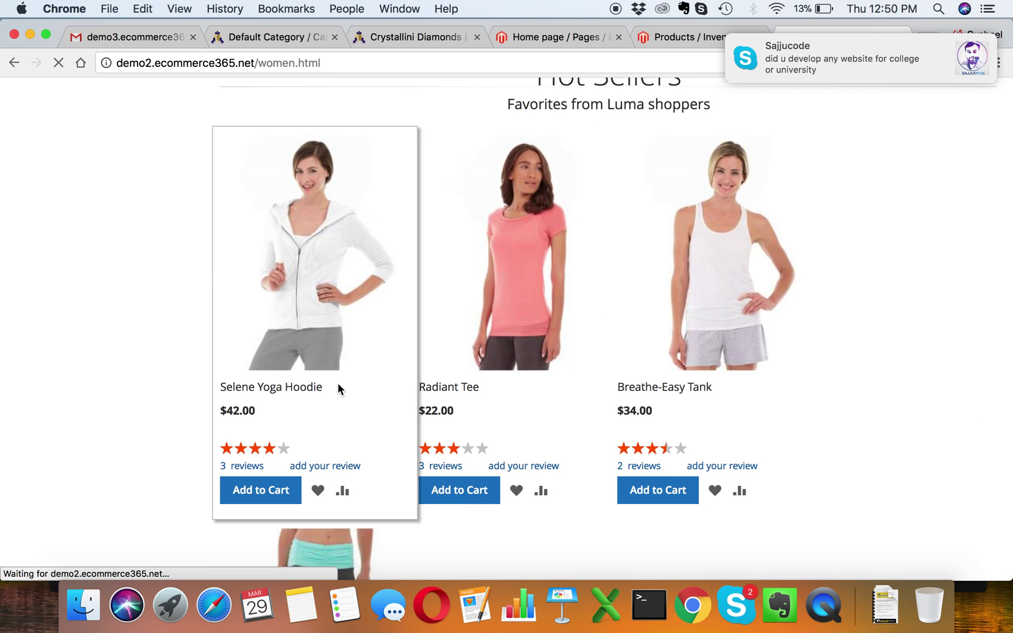
left_click_drag(337, 385, 214, 387)
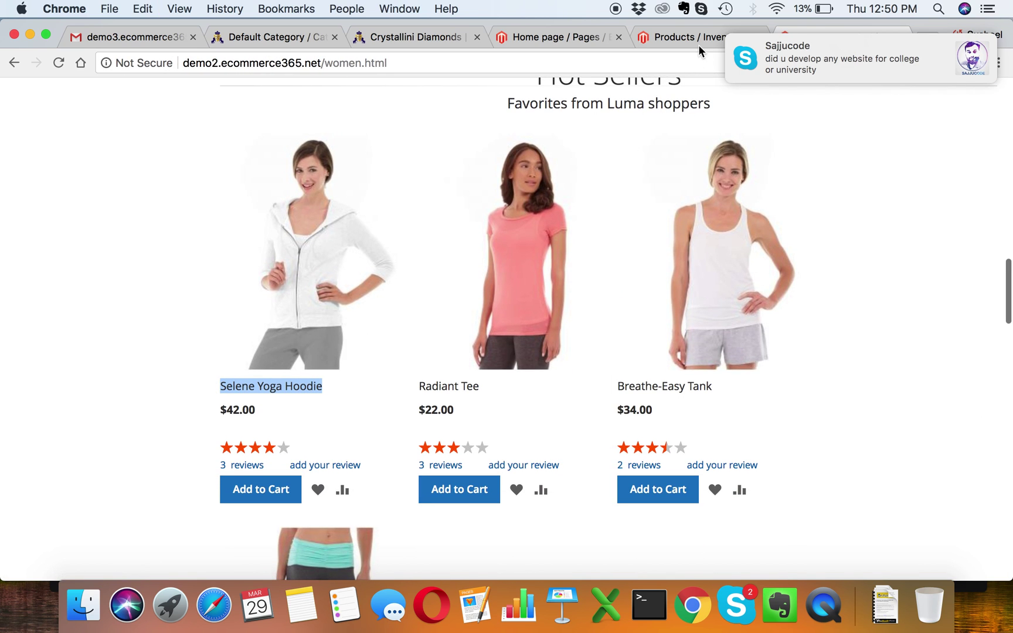
Filter the admin product grid by Name 'Selene Yoga Hoodie'.
left_click(725, 48)
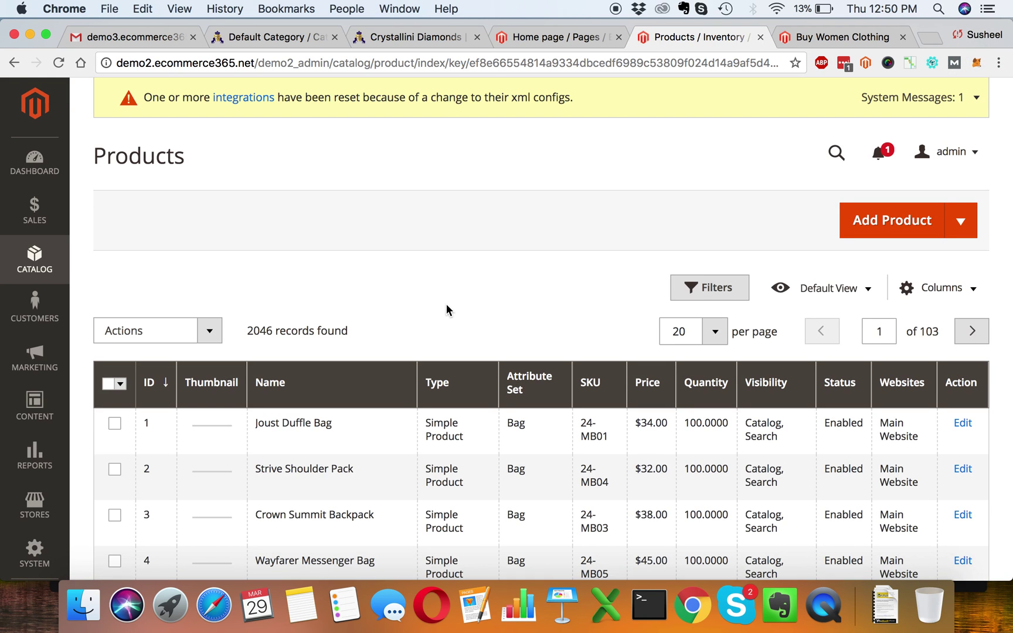
scroll(564, 318, "down", 2)
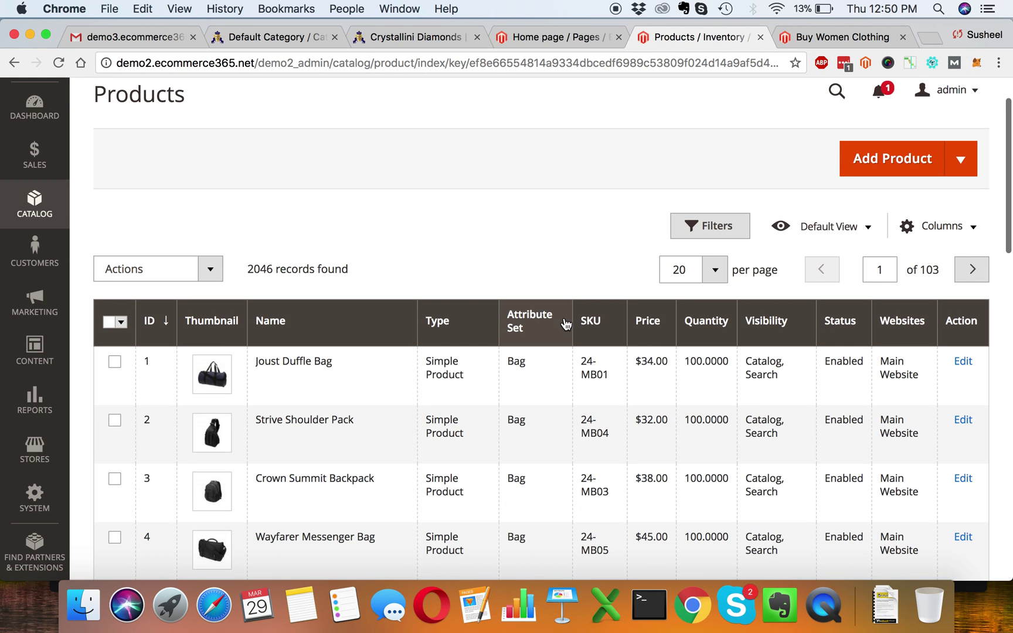
scroll(685, 287, "up", 2)
left_click(715, 288)
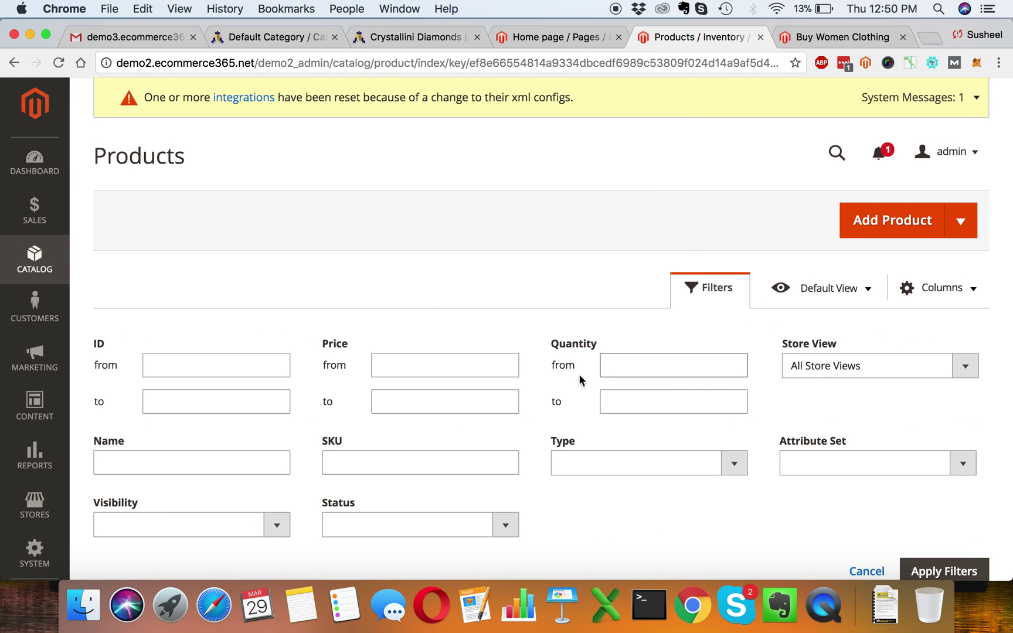
scroll(502, 427, "down", 1)
scroll(503, 426, "down", 1)
left_click(227, 417)
type("Selene Yoga Hoodie")
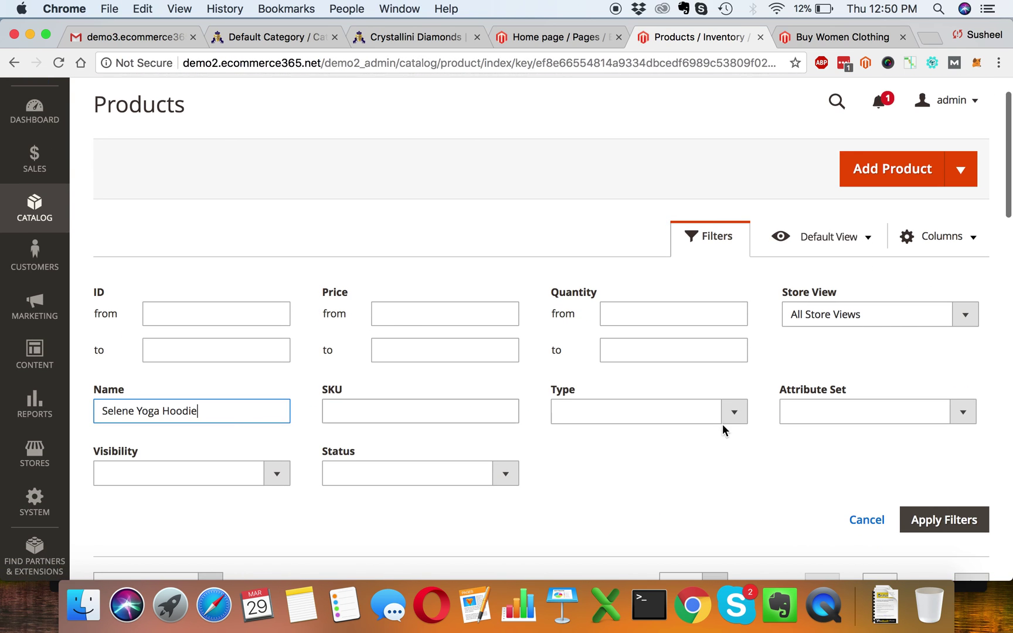
left_click(943, 525)
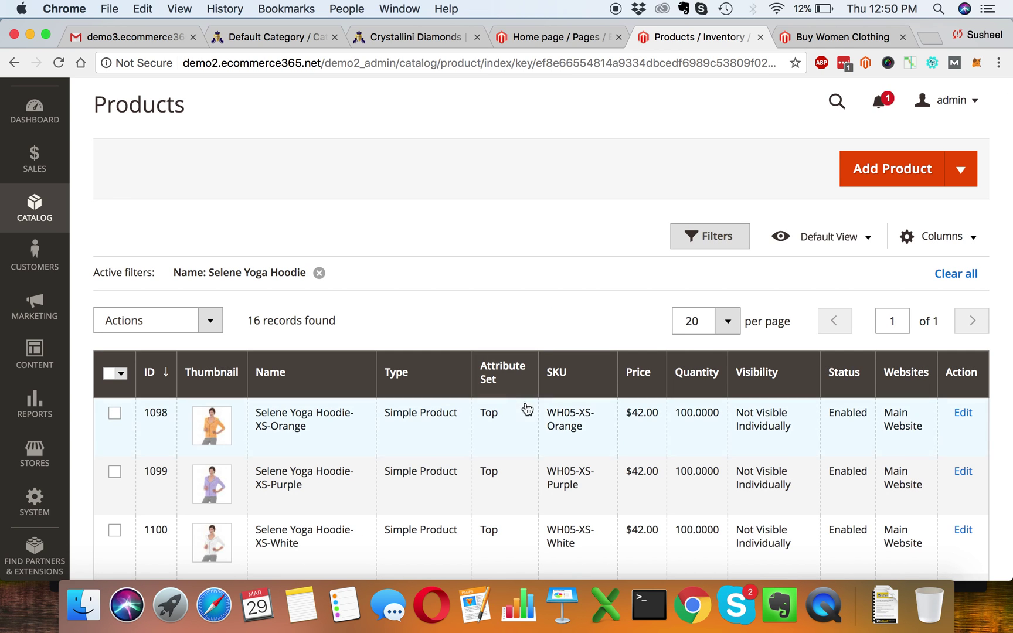
Open the configurable Selene Yoga Hoodie product for editing.
scroll(675, 416, "down", 5)
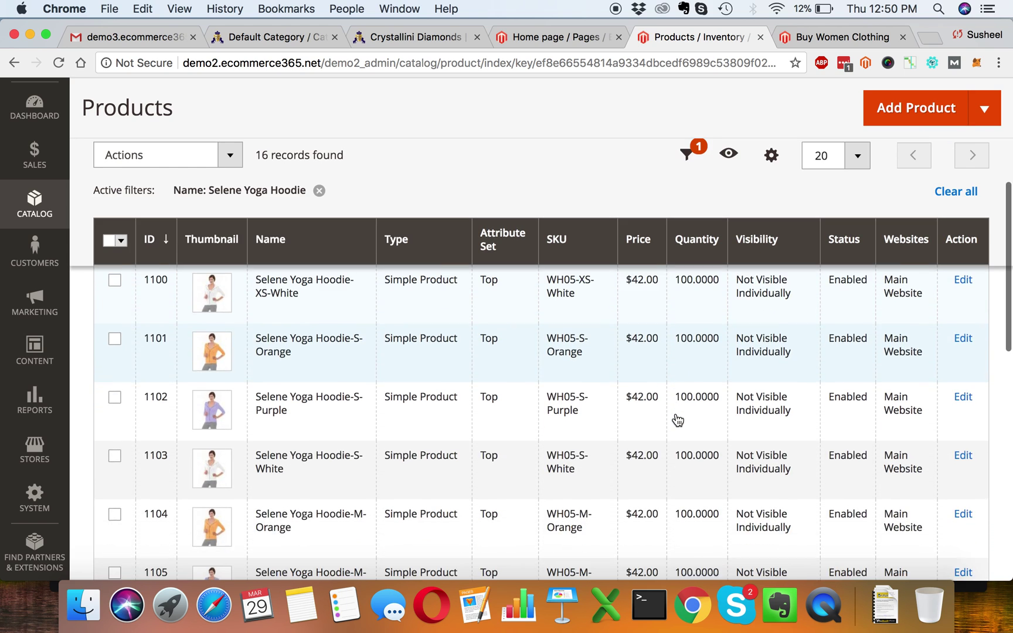
scroll(677, 420, "down", 6)
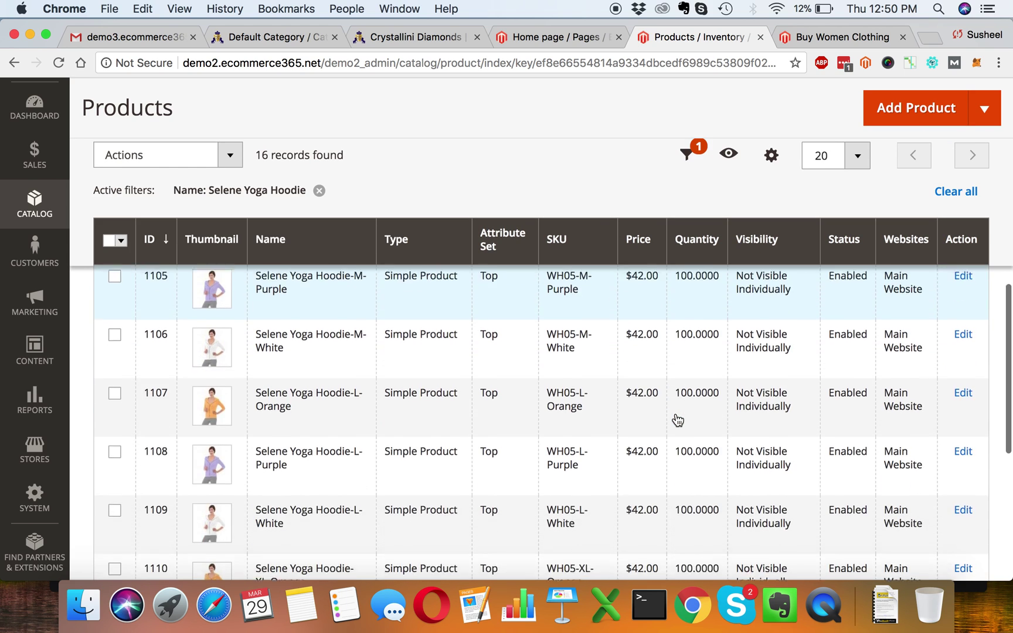
scroll(677, 420, "down", 6)
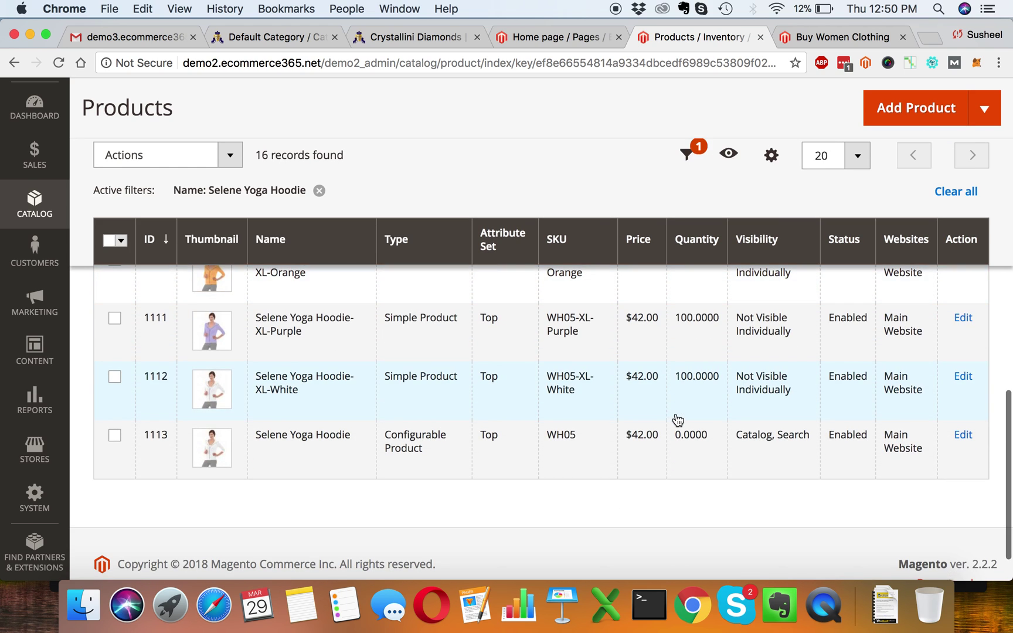
left_click(962, 436)
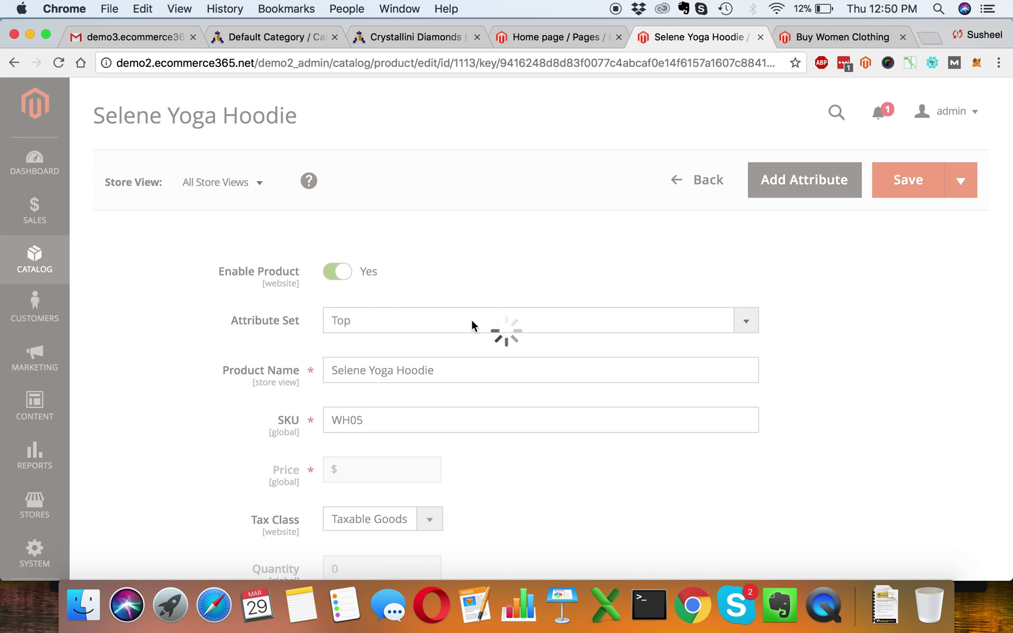
Expand the product's Search Engine Optimization section and begin the Meta Title.
scroll(604, 454, "down", 5)
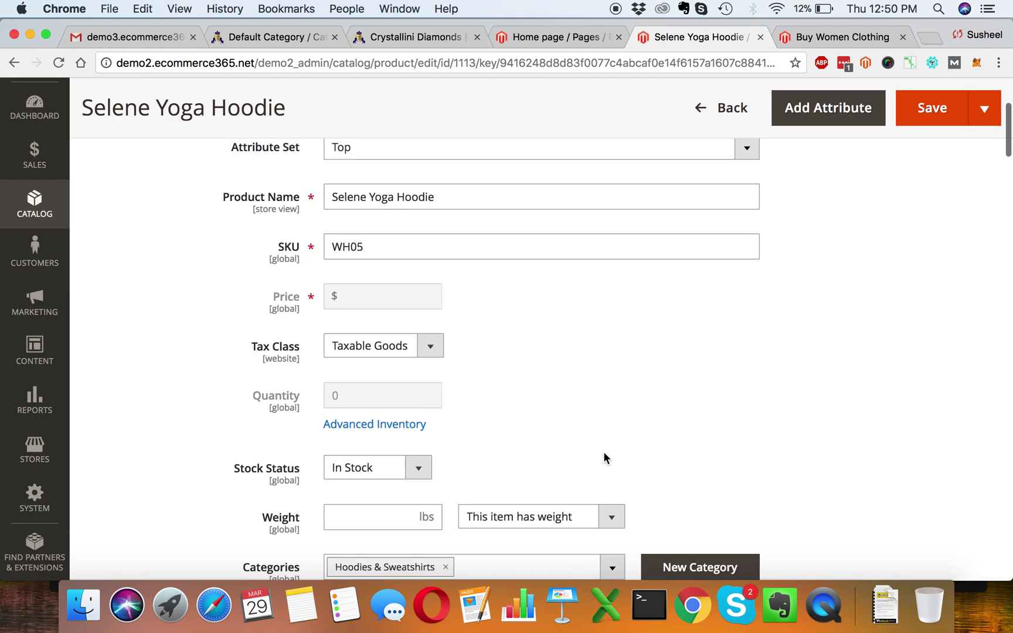
scroll(605, 457, "down", 15)
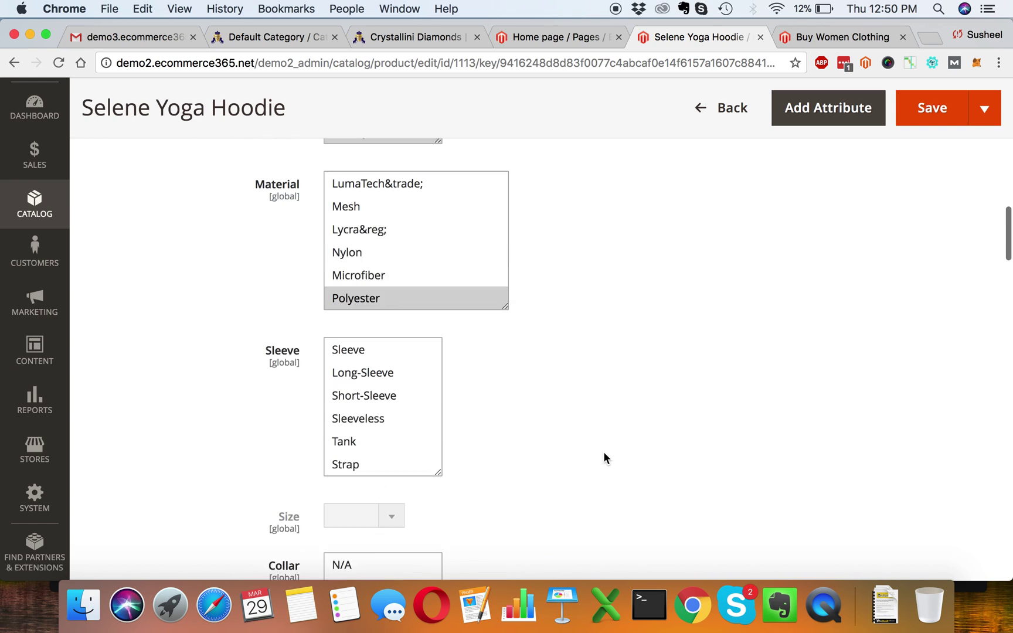
scroll(604, 457, "down", 15)
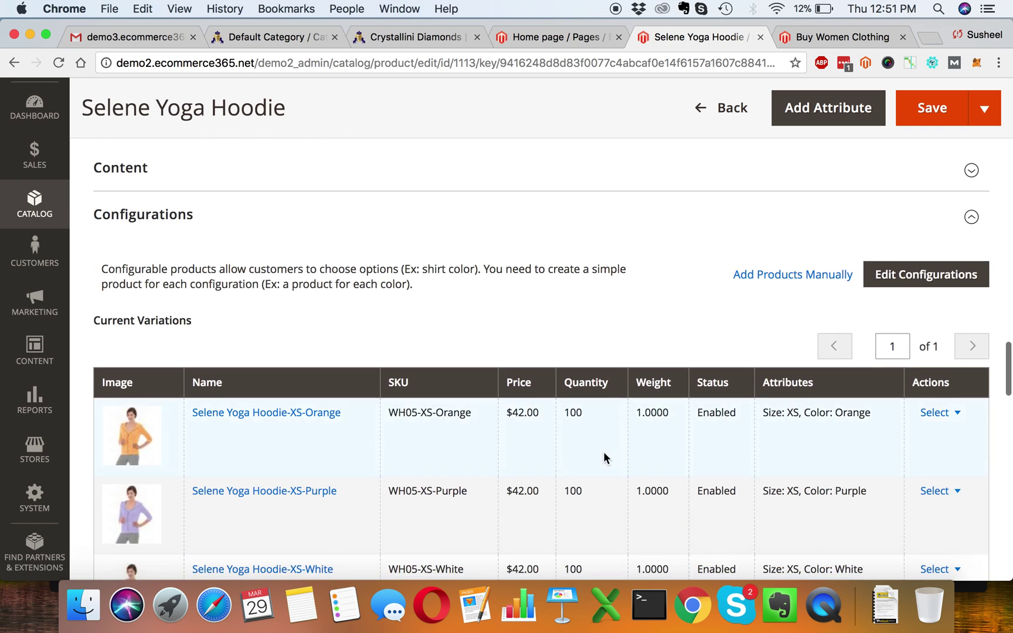
scroll(603, 452, "down", 20)
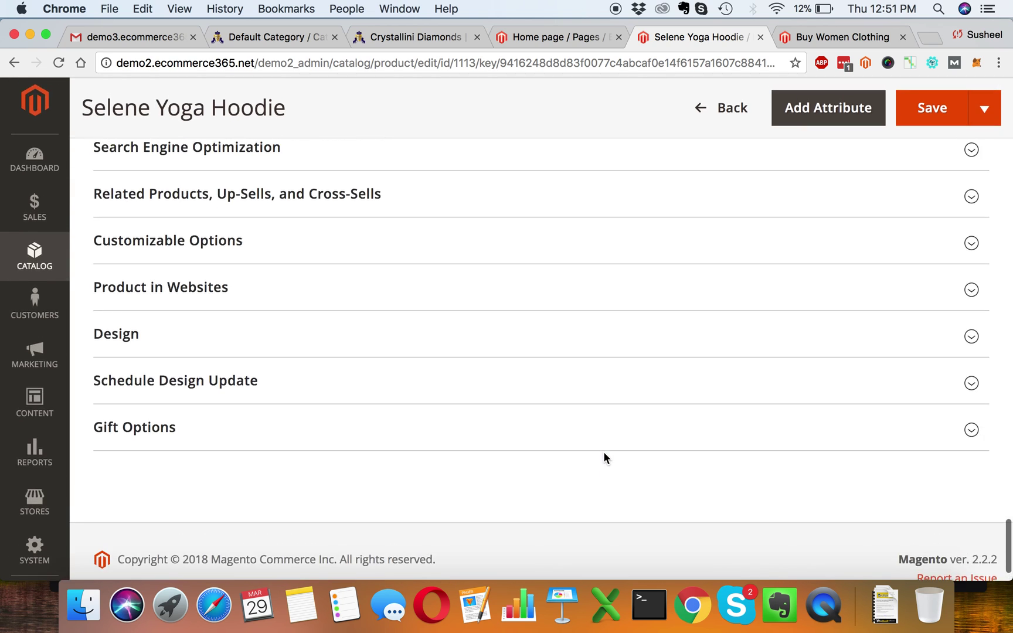
scroll(604, 459, "up", 3)
left_click(266, 205)
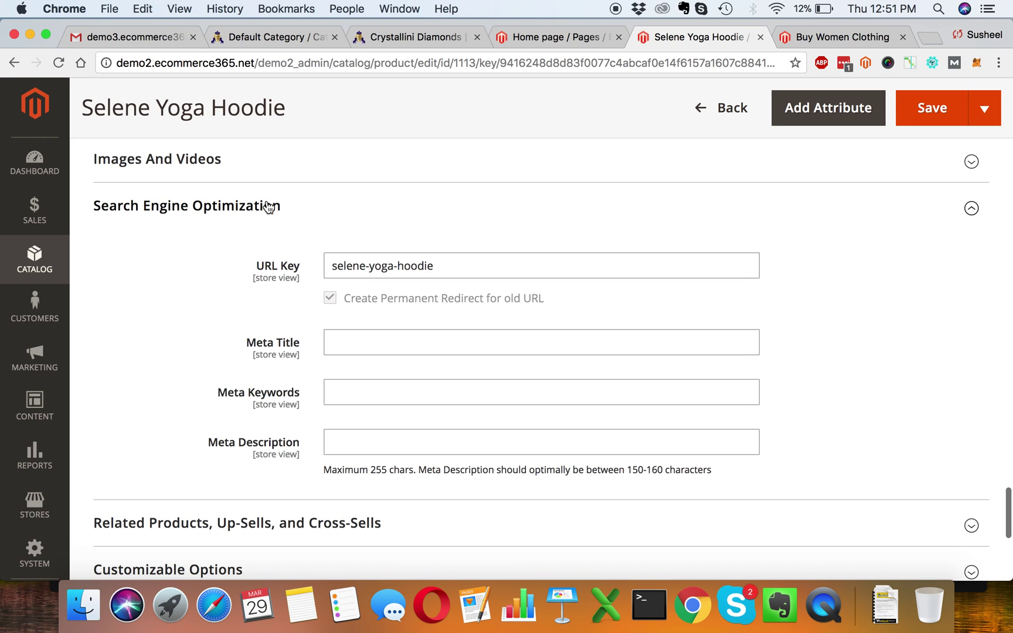
left_click(373, 344)
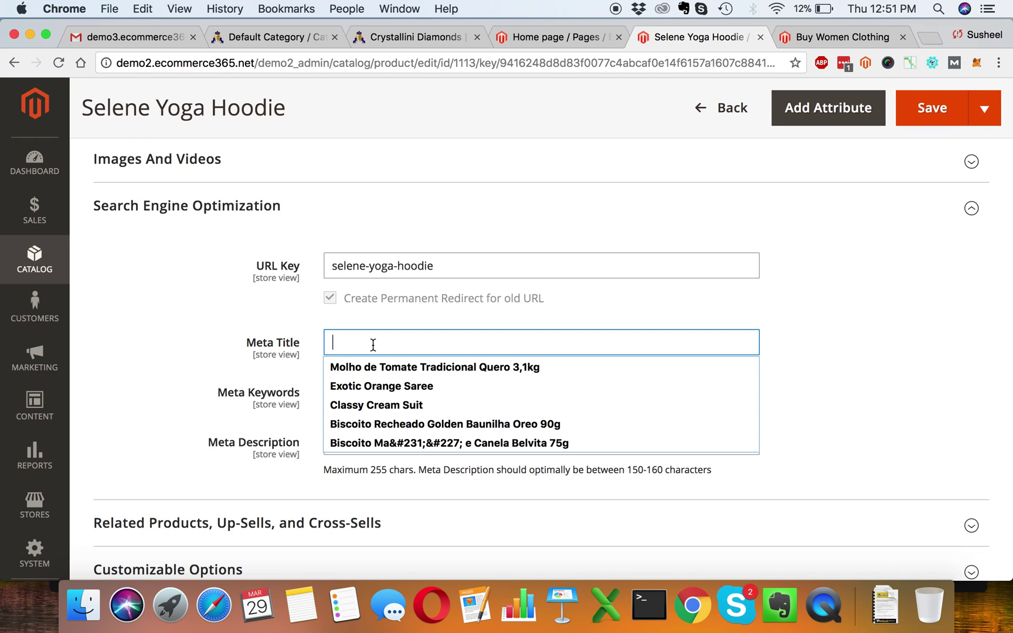
type("meta title for")
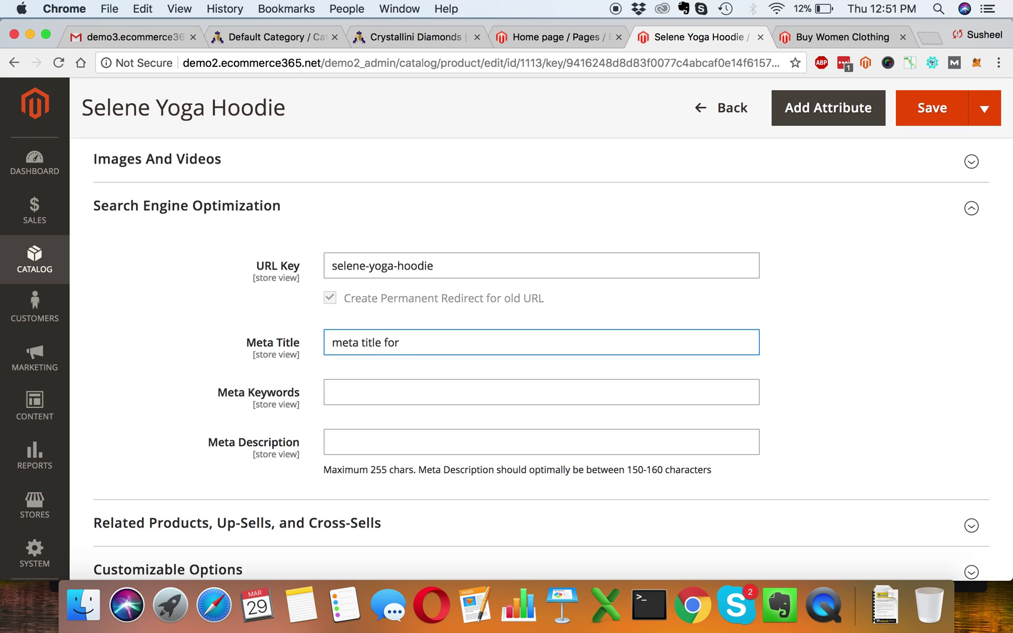
Set the Meta Title to 'Selene Yoga Hoodie - Best Price' using the copied product name.
scroll(520, 238, "up", 20)
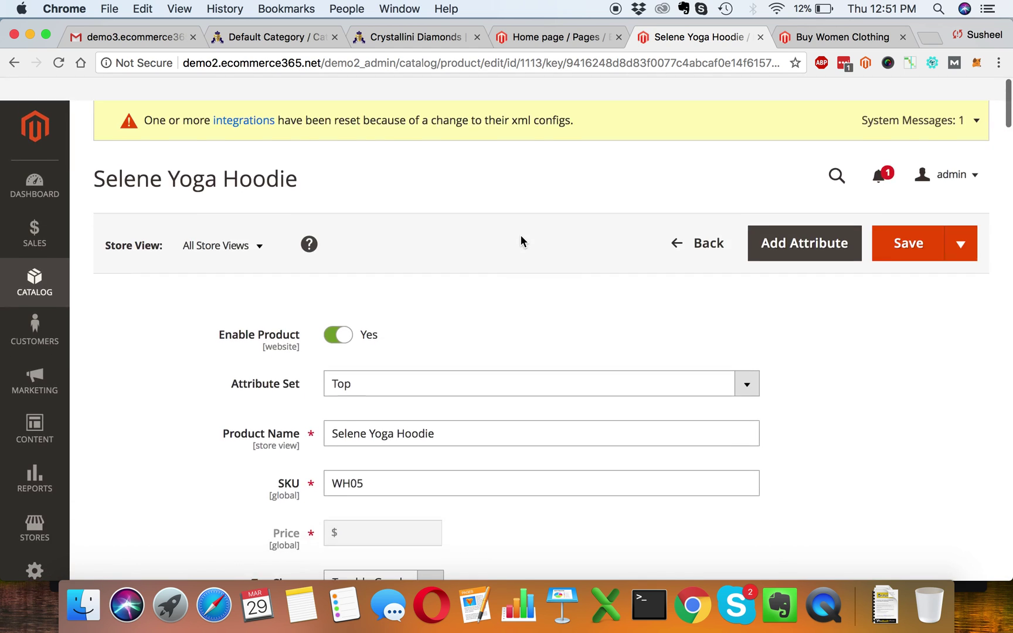
left_click(468, 414)
key("super+a")
key("super+c")
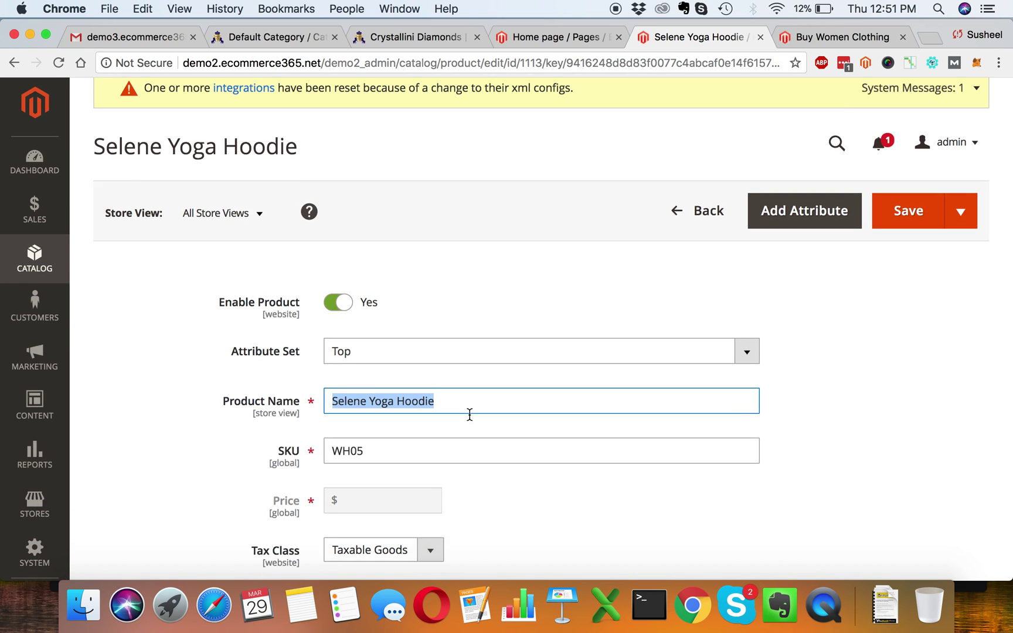
scroll(470, 414, "down", 20)
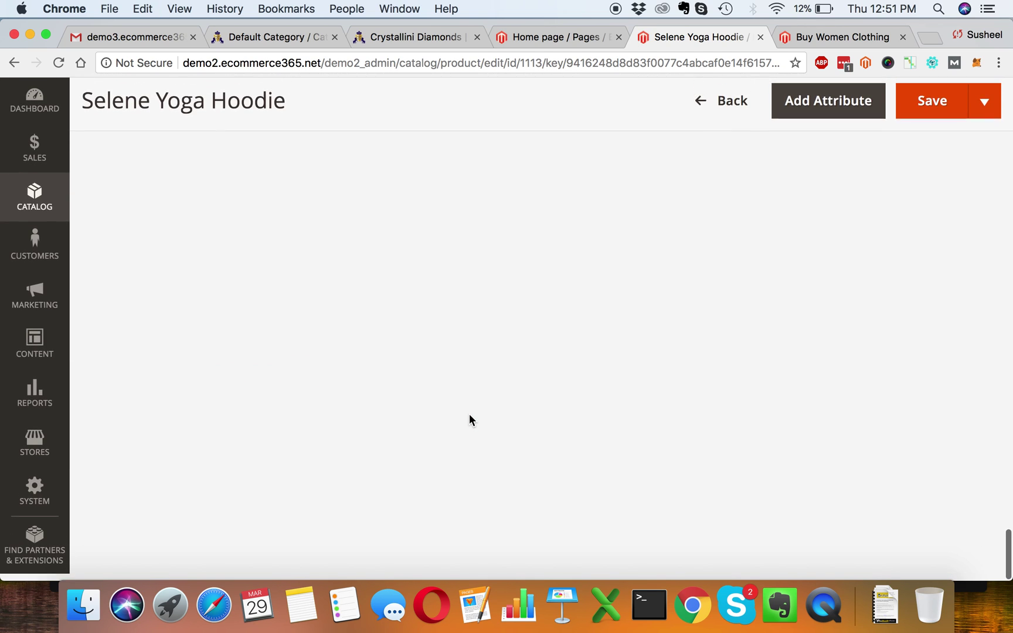
scroll(469, 414, "up", 5)
left_click(459, 415)
key("super+Left")
key("alt+shift+Right")
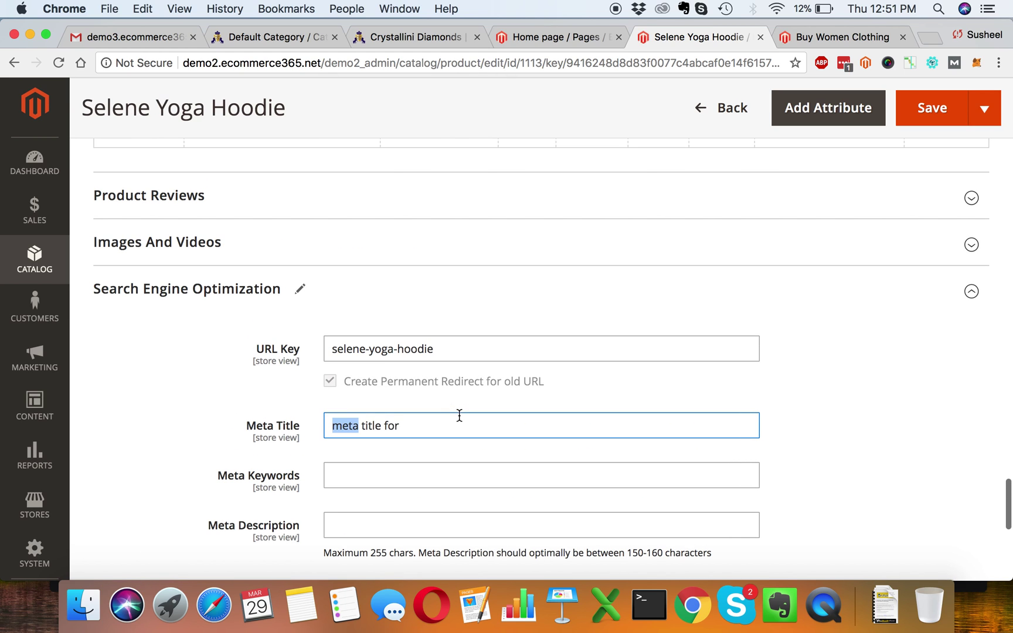
key("super+shift+Right")
key("super+v")
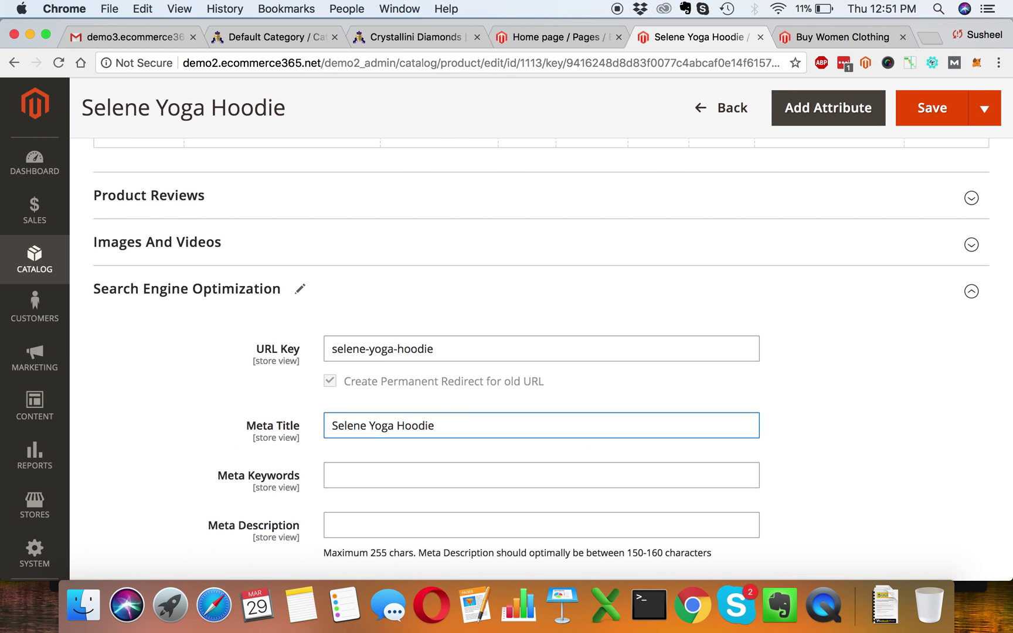
type("- Best Price")
Enter Meta Keywords 'Hoodie for Yoga, Hoodie for women'.
scroll(582, 438, "down", 2)
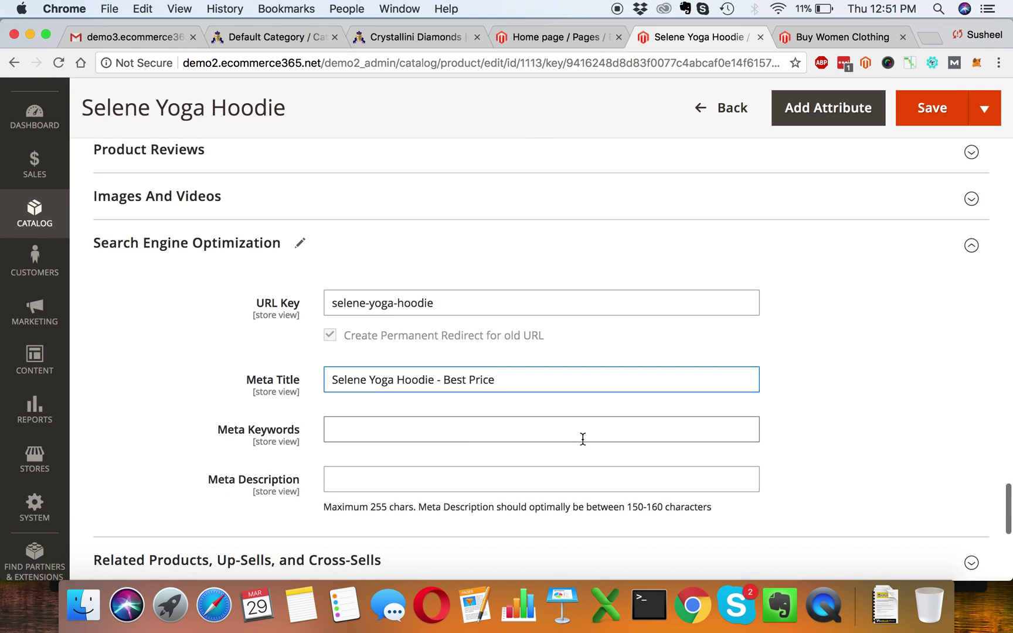
left_click(468, 433)
left_click(428, 380)
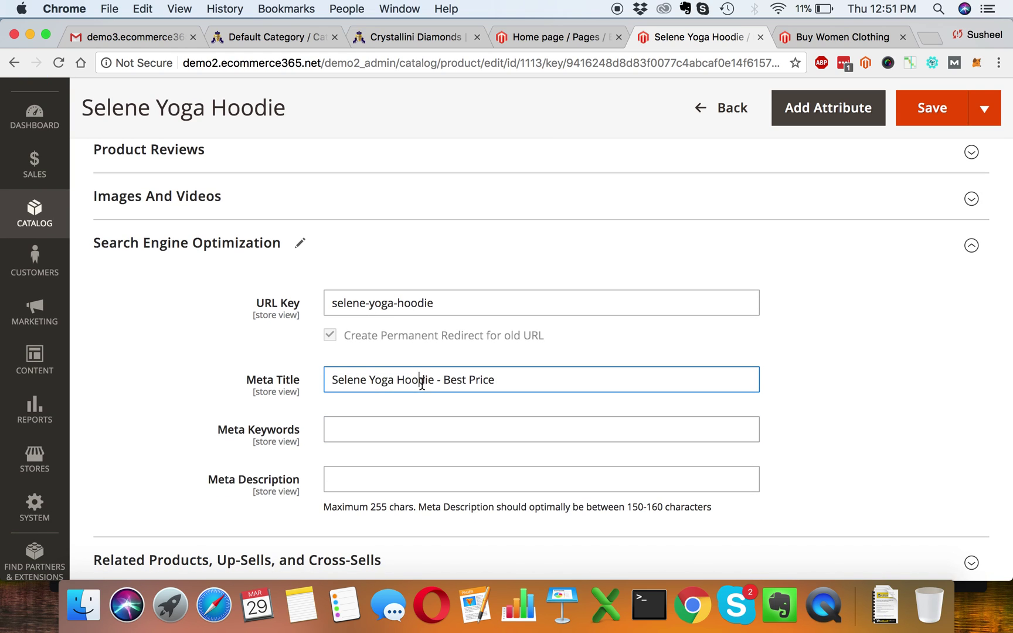
double_click(423, 381)
key("super+c")
left_click(391, 430)
key("super+v")
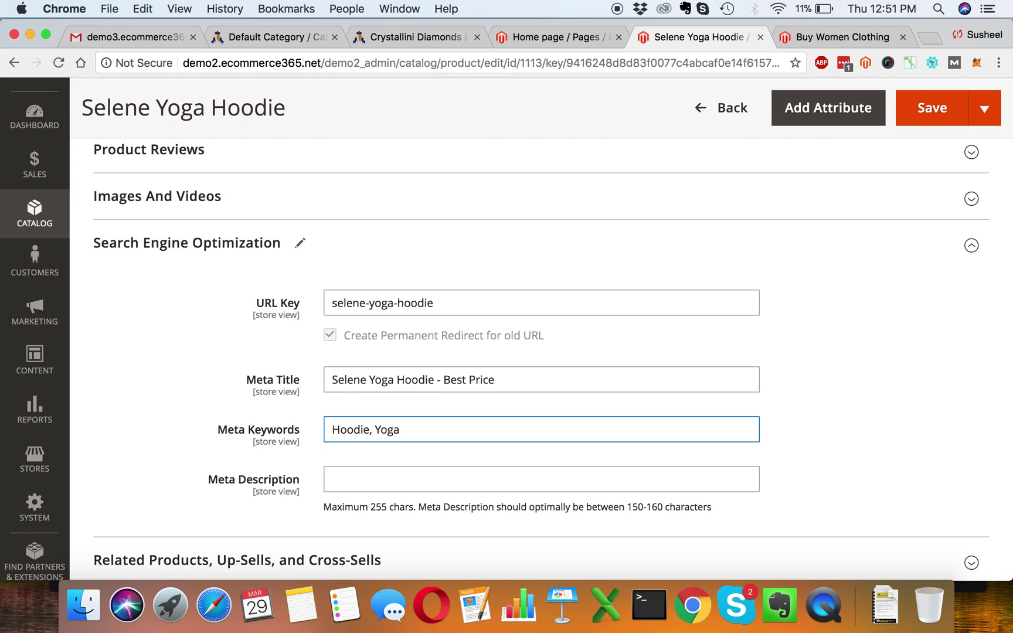
type("fo")
key("BackSpace")
key("BackSpace")
type("for Yoga, Hoodie ")
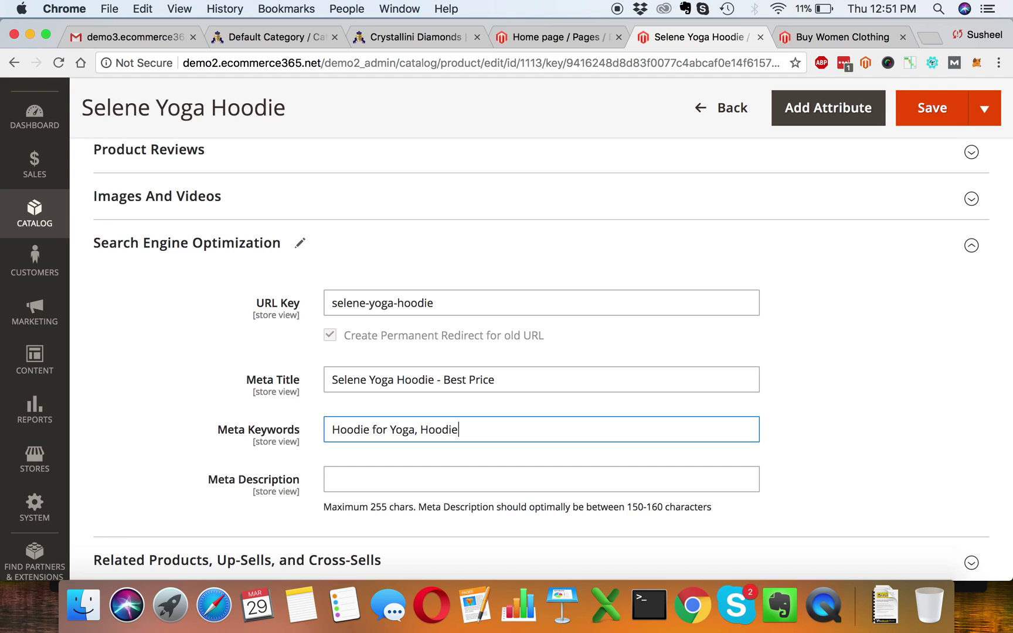
type("for women")
Copy the Meta Title into the Meta Description field.
scroll(419, 452, "down", 2)
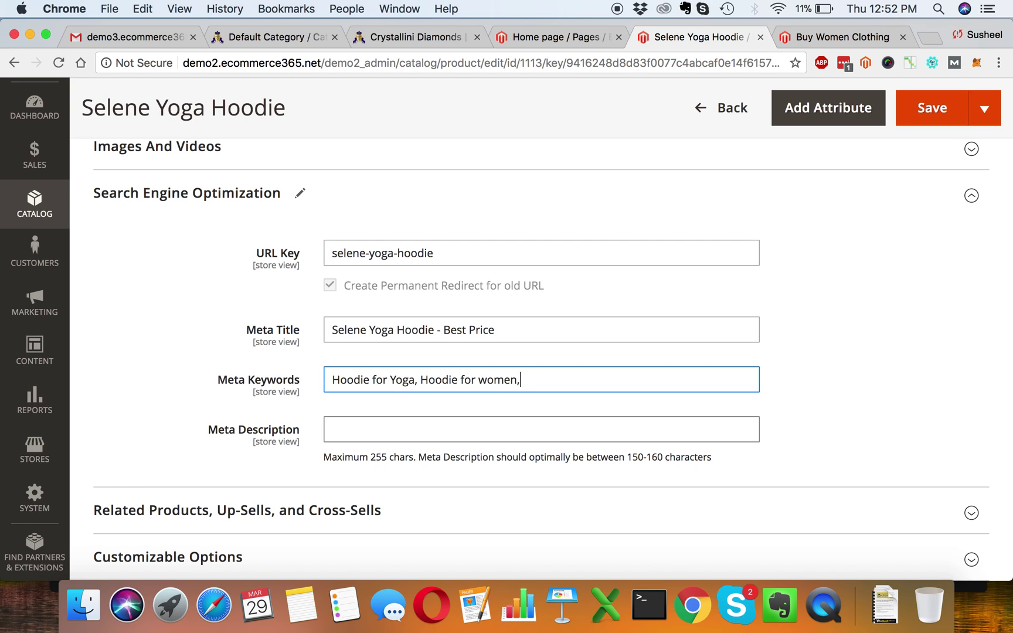
left_click(476, 430)
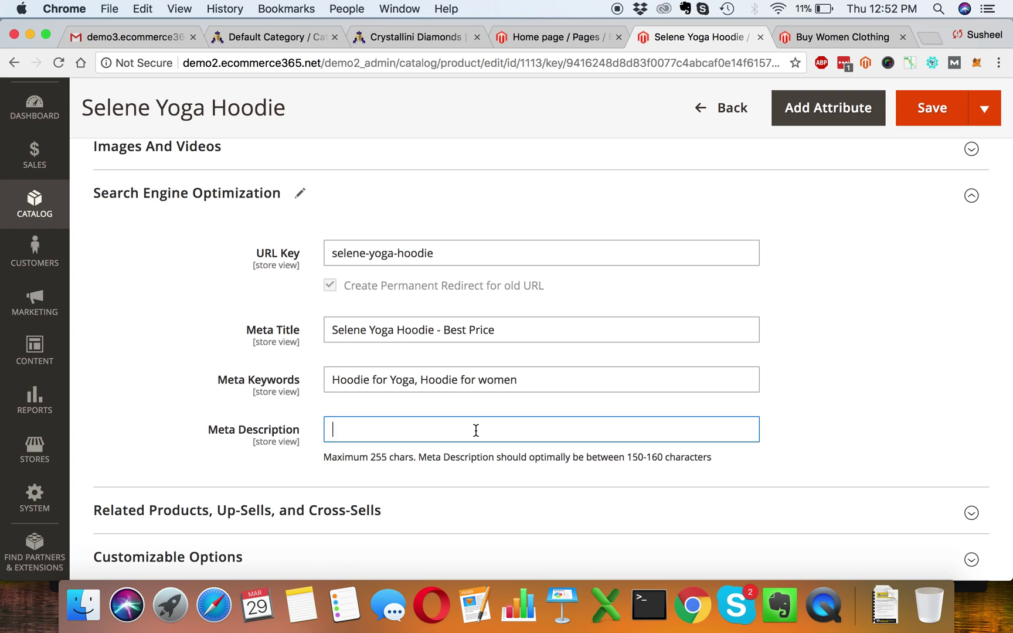
scroll(476, 430, "down", 1)
left_click(519, 322)
key("super+a")
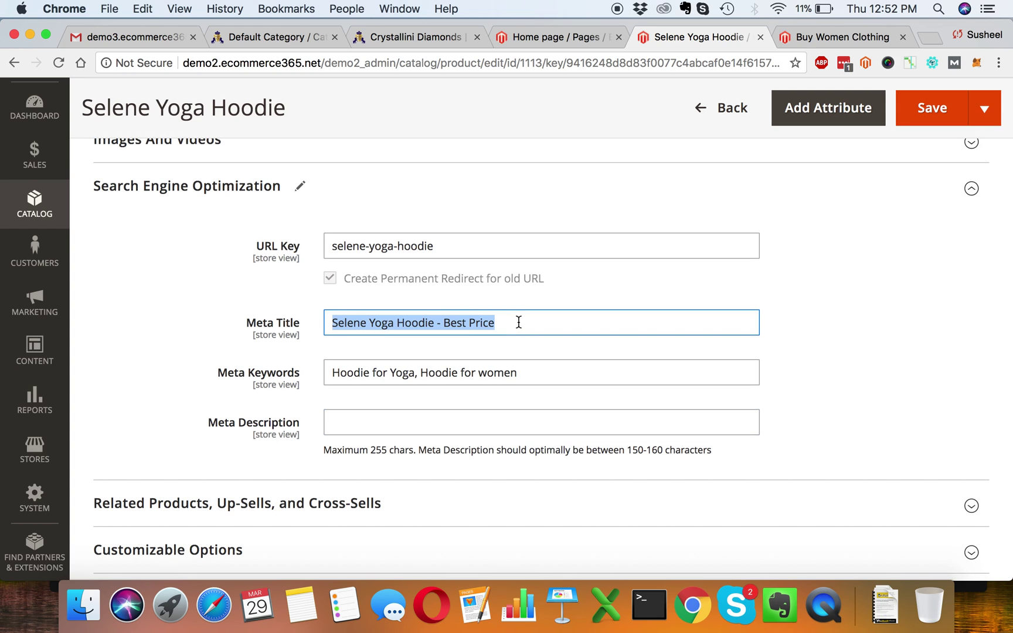
key("super+c")
left_click(436, 416)
key("super+v")
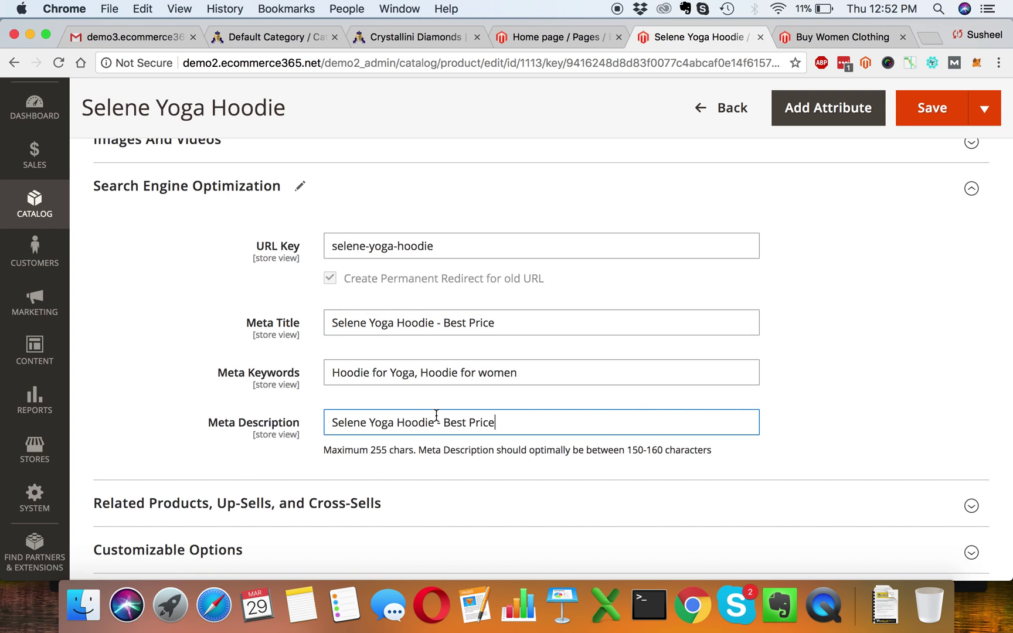
Highlight the Meta Description's 255-character limit and recommended 150-160 character range.
double_click(378, 449)
left_click(493, 456)
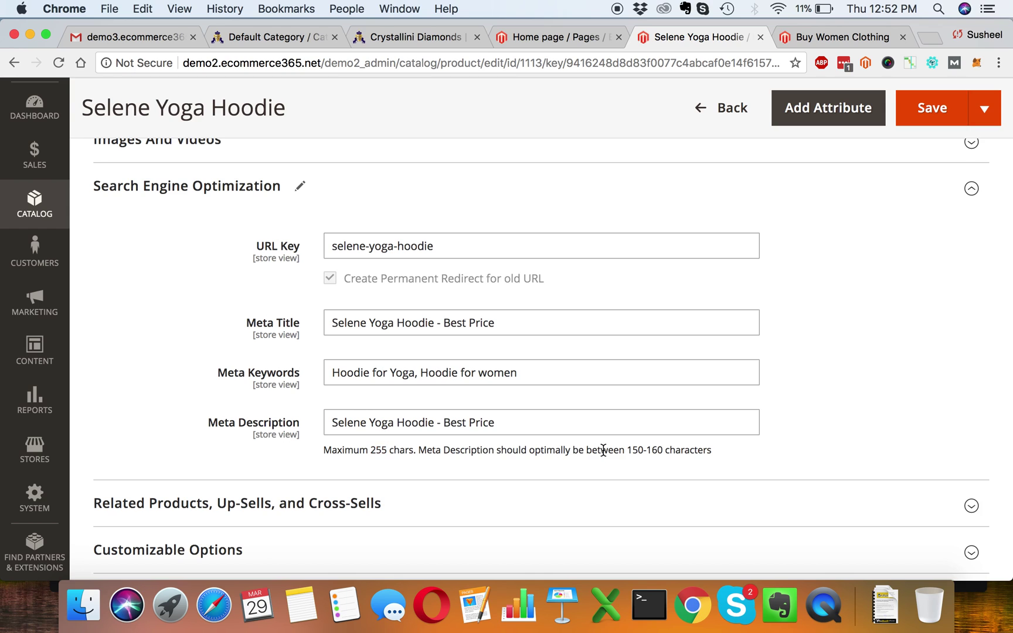
left_click_drag(628, 449, 662, 449)
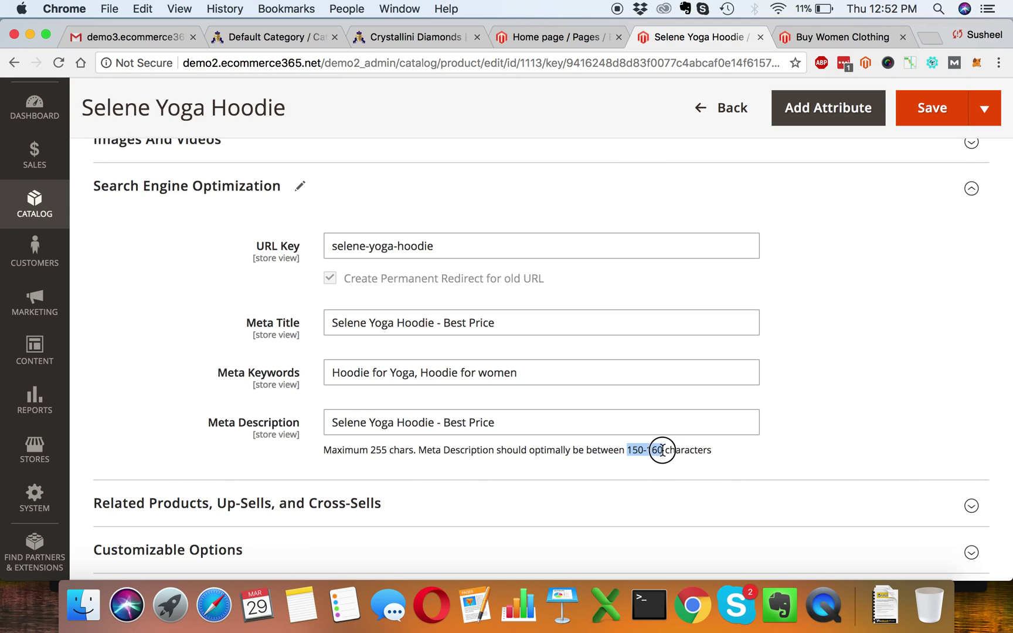
left_click(715, 450)
left_click(646, 421)
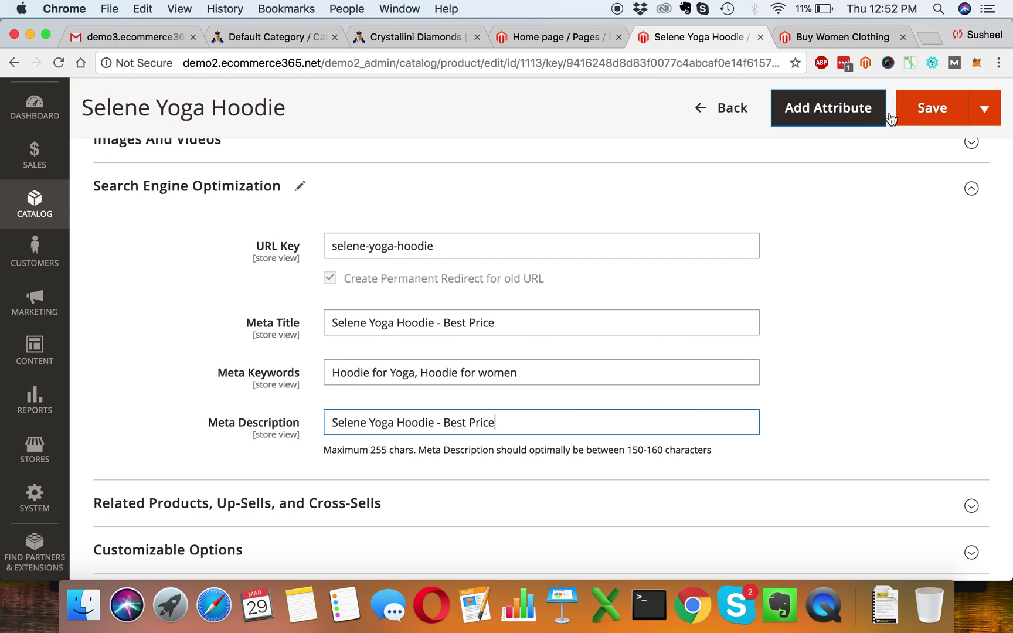
Save the hoodie's meta data and open its storefront page from the Women listing.
left_click(940, 114)
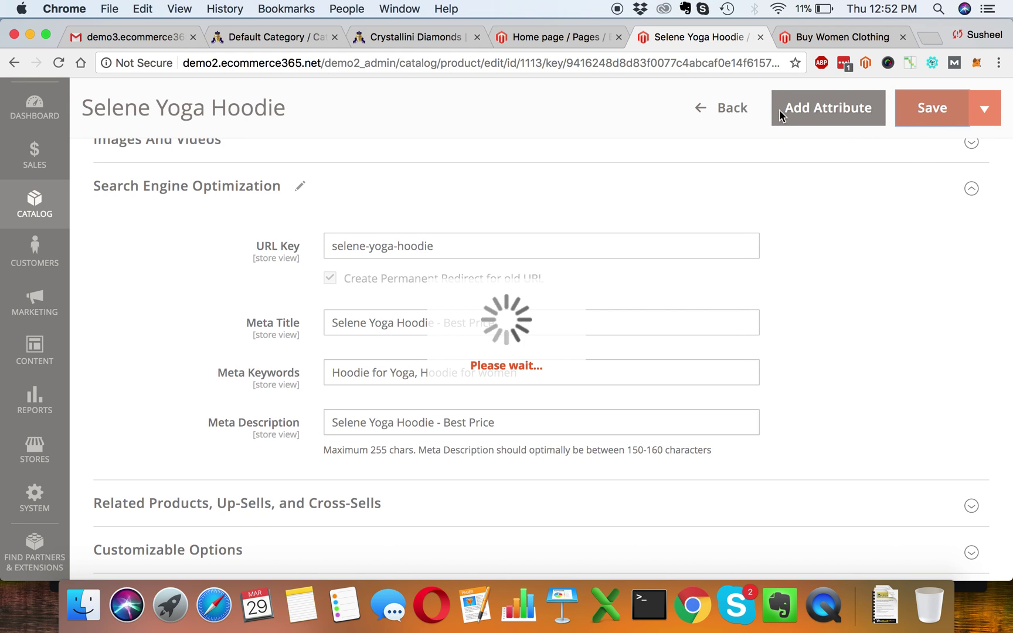
left_click(797, 36)
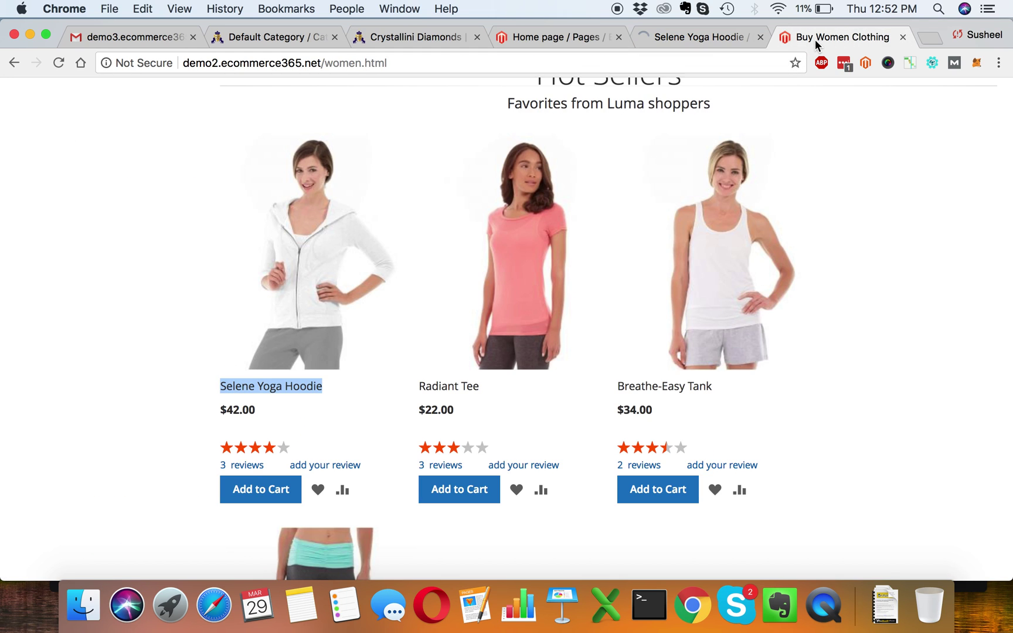
left_click(278, 391)
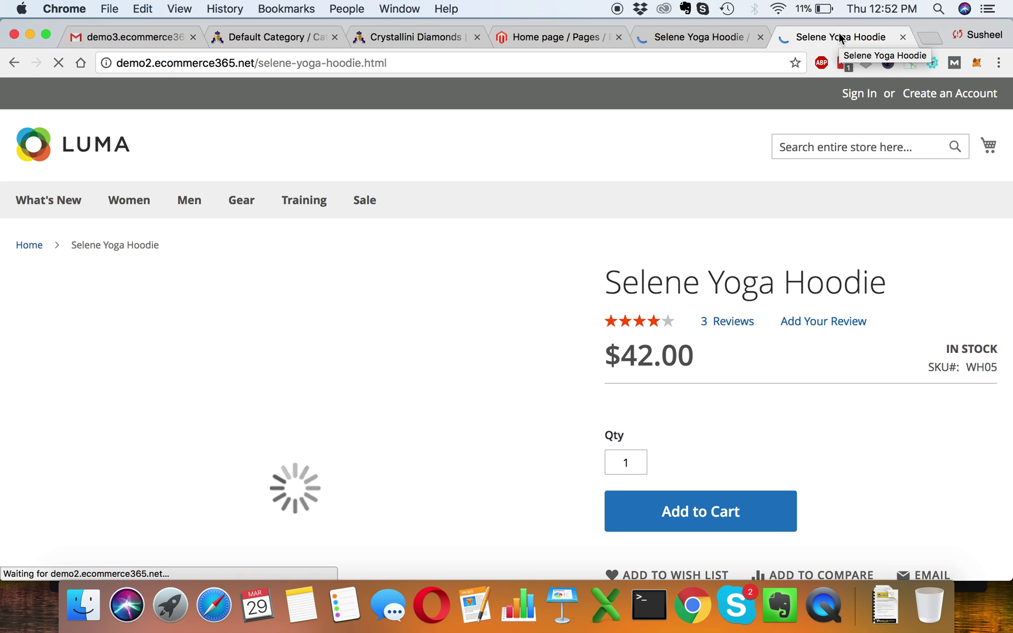
Confirm the admin save message, then reload the hoodie's storefront product page.
left_click(700, 41)
left_click(903, 45)
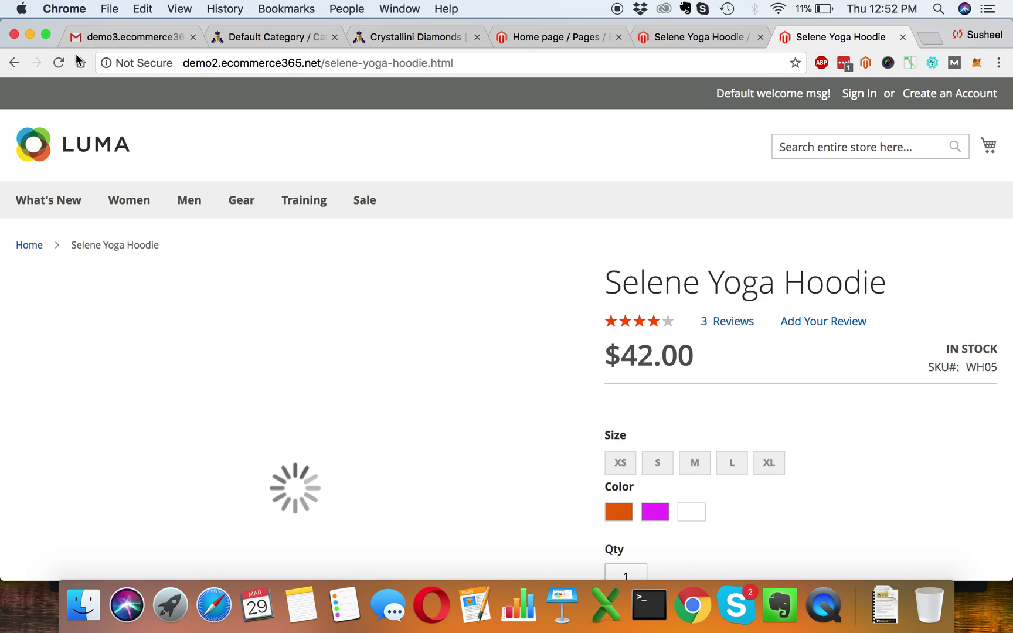
left_click(58, 63)
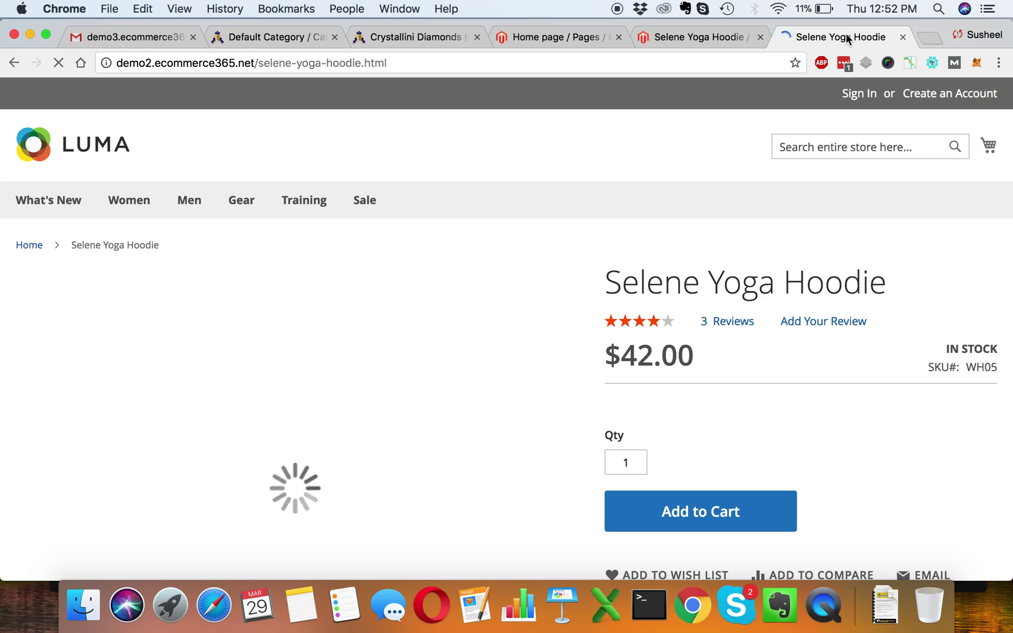
left_click(717, 40)
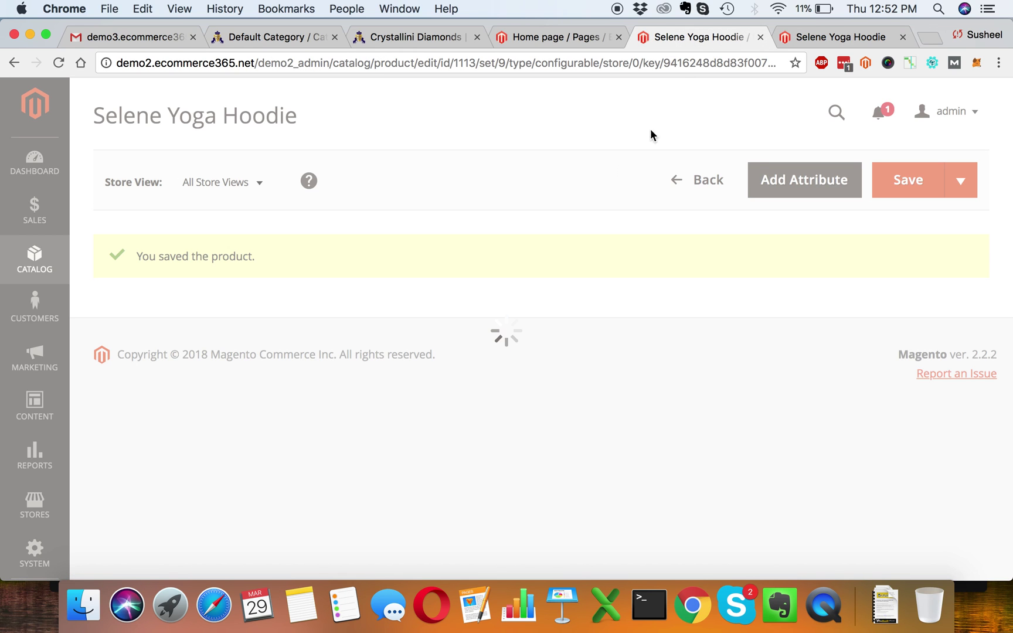
Copy the hoodie's URL Key into the storefront tab's address and load that page.
scroll(515, 292, "down", 10)
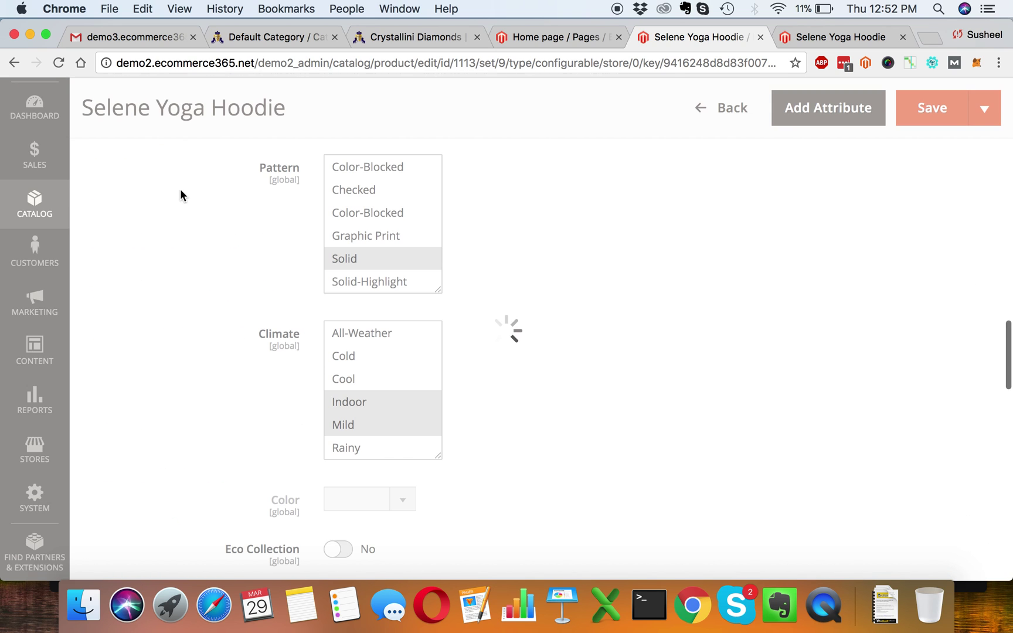
scroll(315, 312, "down", 15)
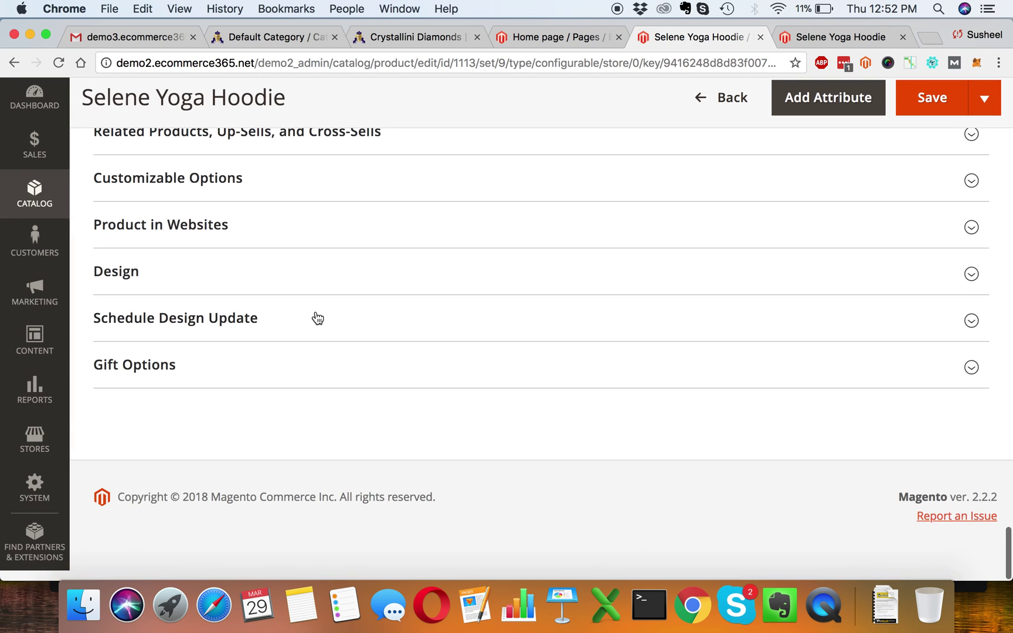
left_click(217, 187)
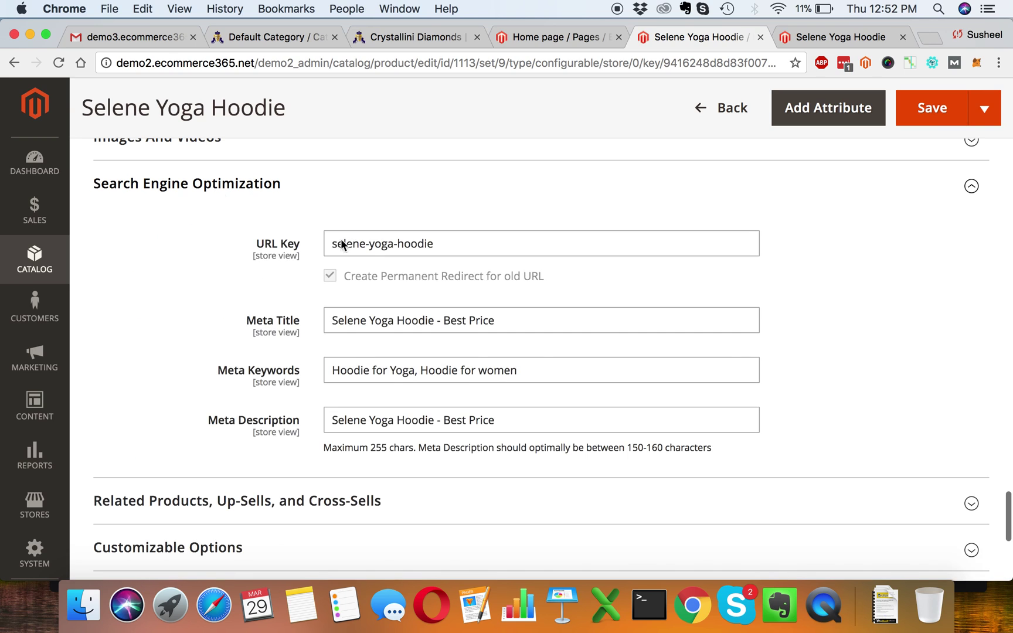
left_click(472, 243)
key("alt+shift+Left")
key("super+a")
key("super+c")
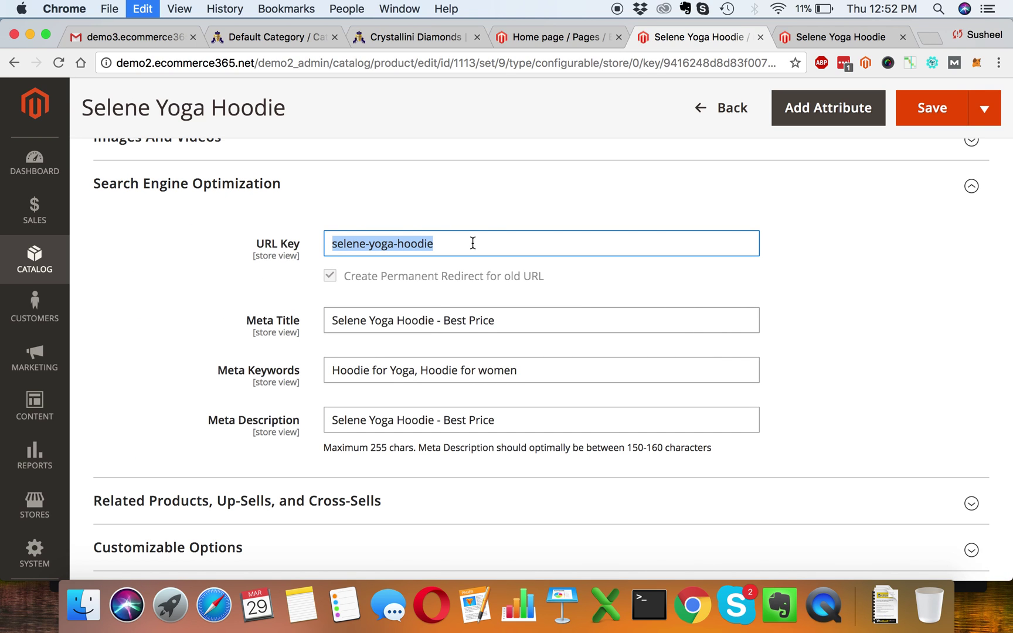
left_click(837, 36)
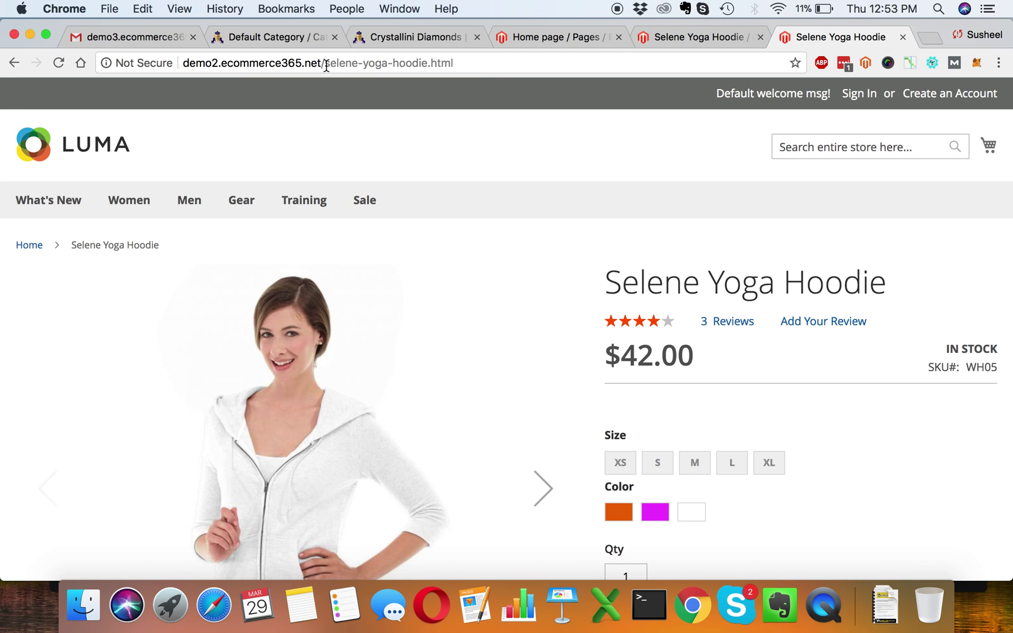
left_click_drag(326, 67, 428, 66)
key("super+v")
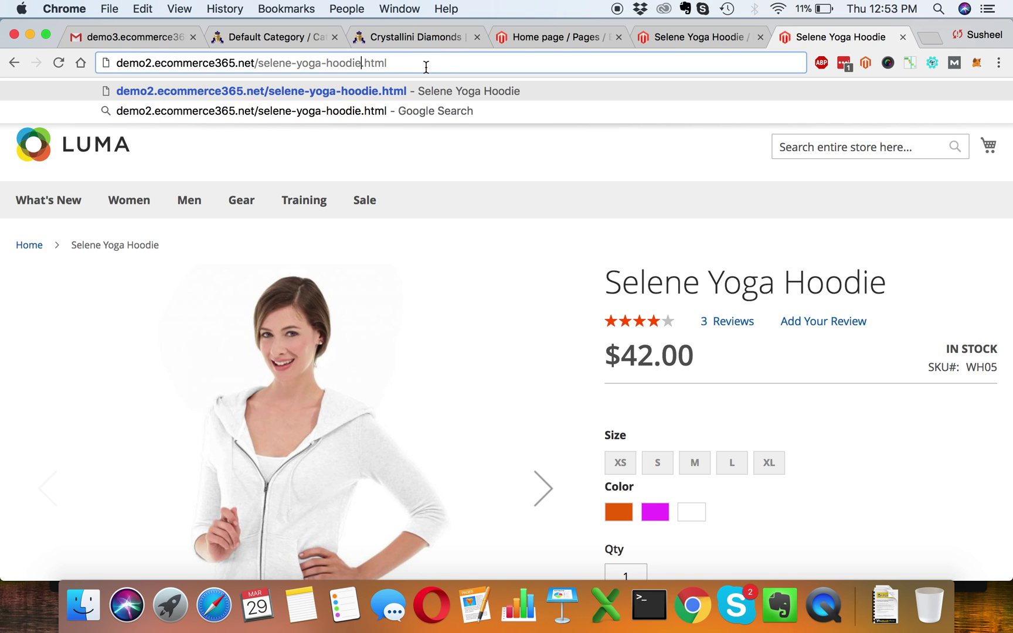
key("Return")
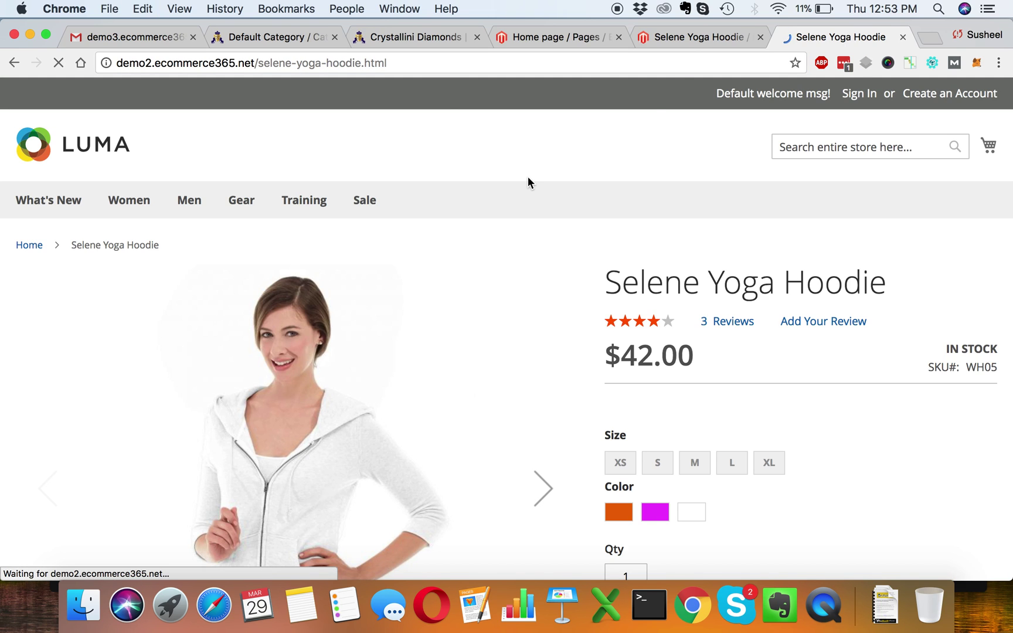
Save the Selene Yoga Hoodie again with its SEO meta data unchanged.
left_click(697, 41)
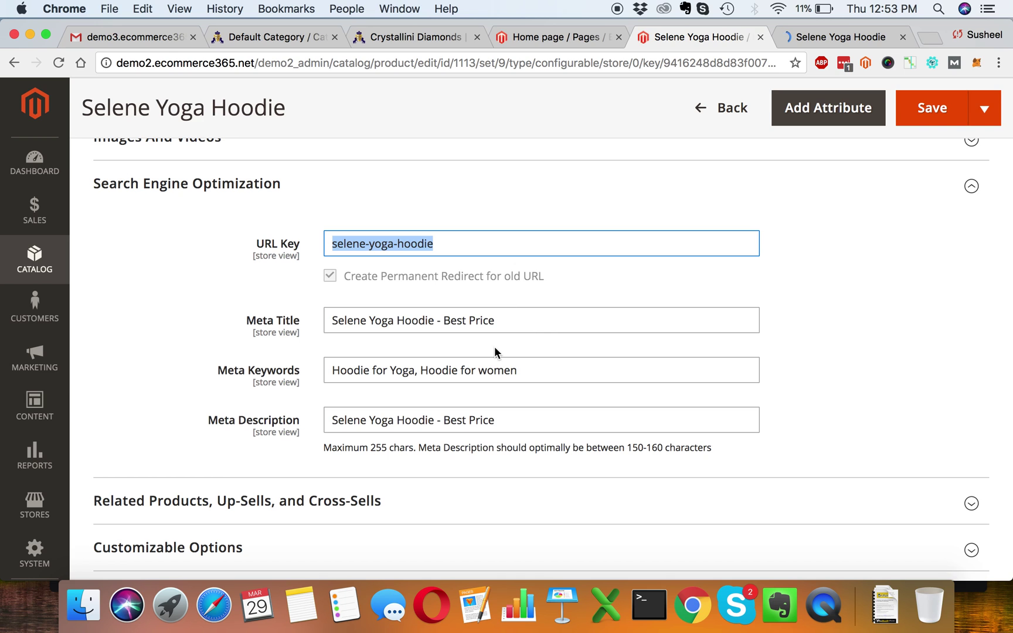
left_click(528, 329)
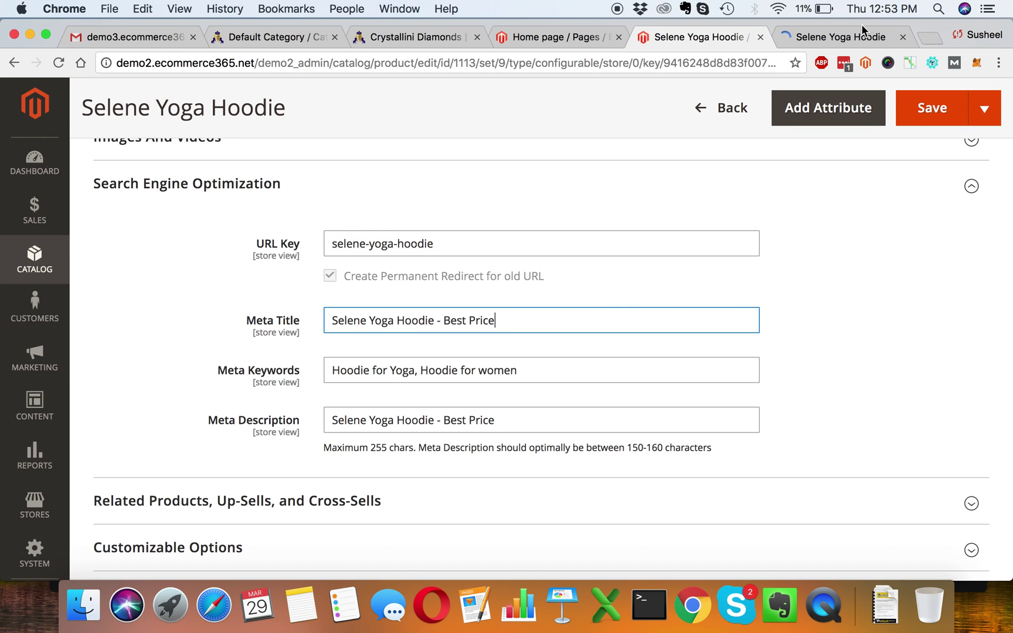
left_click(859, 35)
left_click(721, 36)
key("Return")
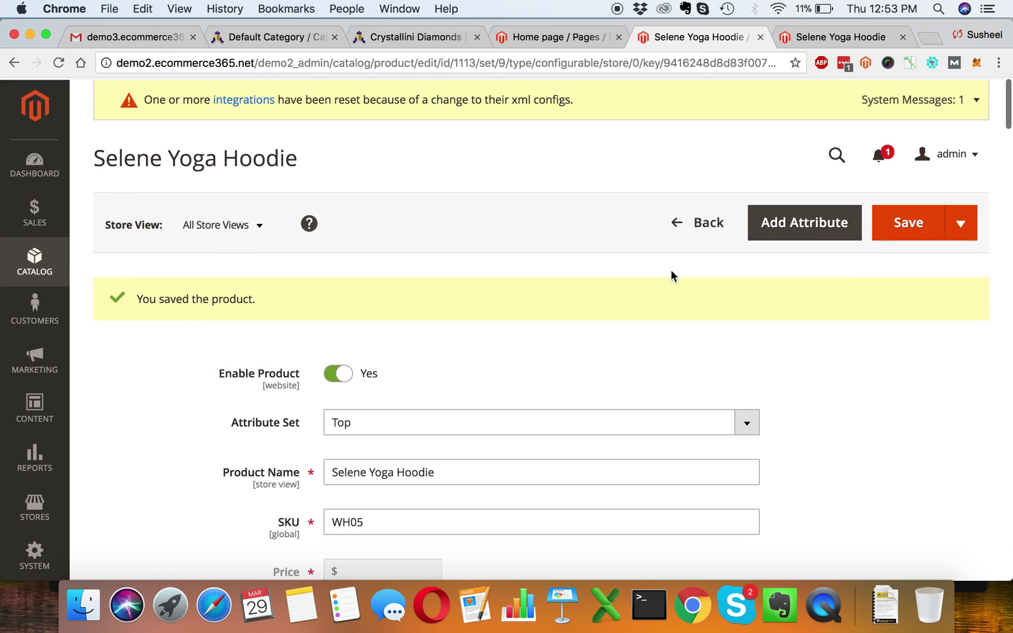
scroll(41, 385, "down", 1)
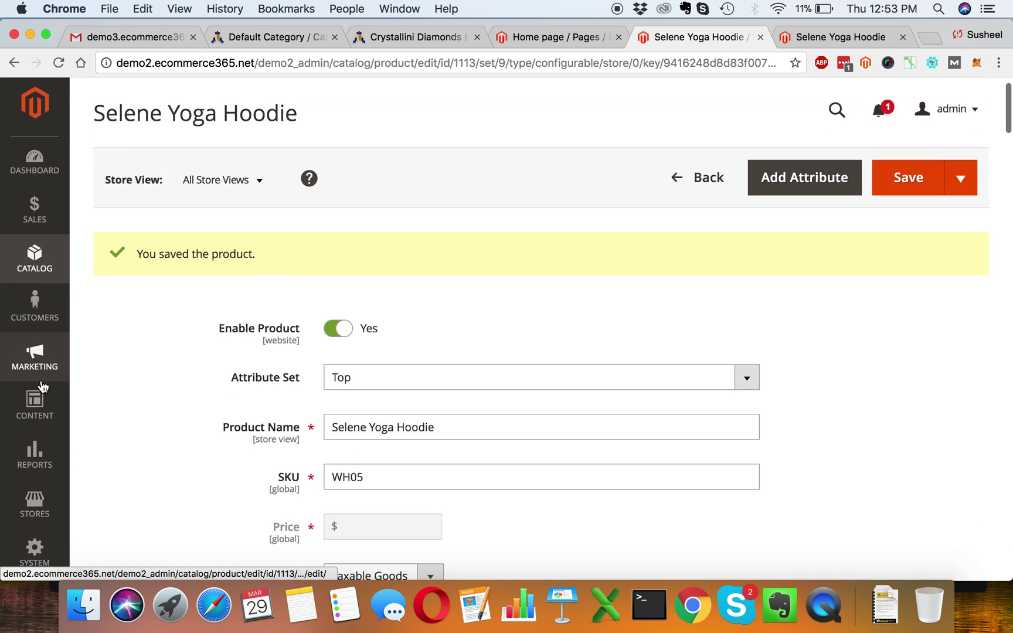
scroll(41, 385, "down", 1)
left_click(36, 449)
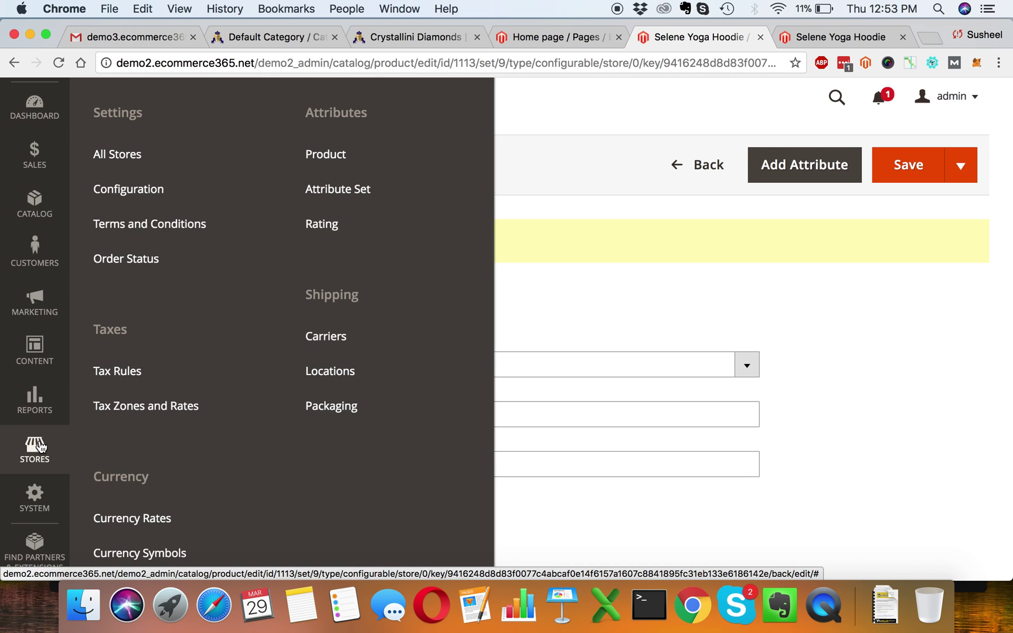
In Cache Management, select all 13 cache types and submit a Refresh.
left_click(36, 495)
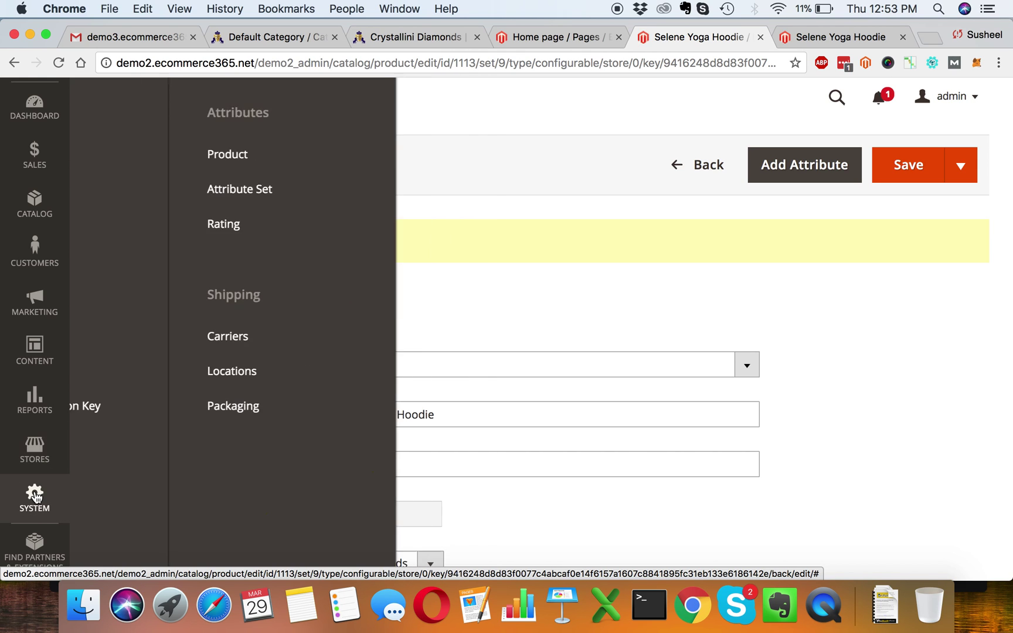
left_click(220, 491)
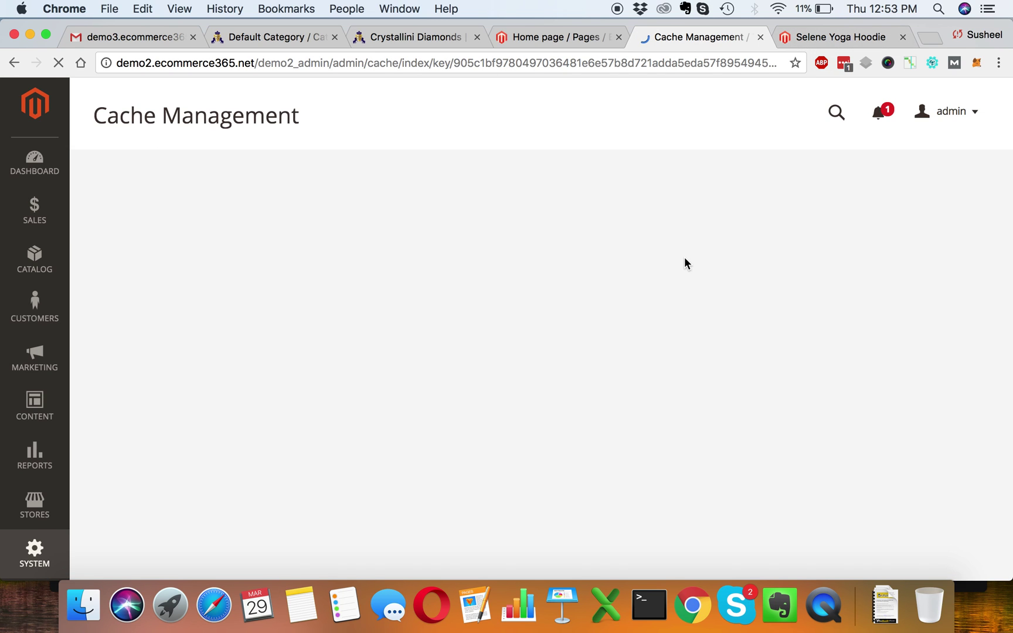
scroll(684, 256, "down", 3)
scroll(684, 256, "up", 3)
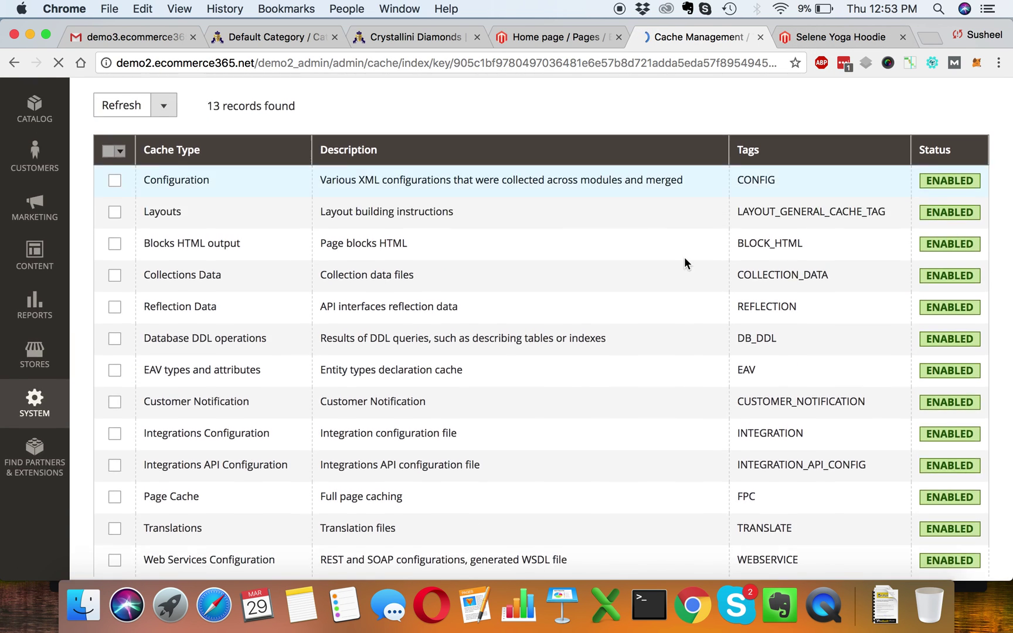
left_click(114, 300)
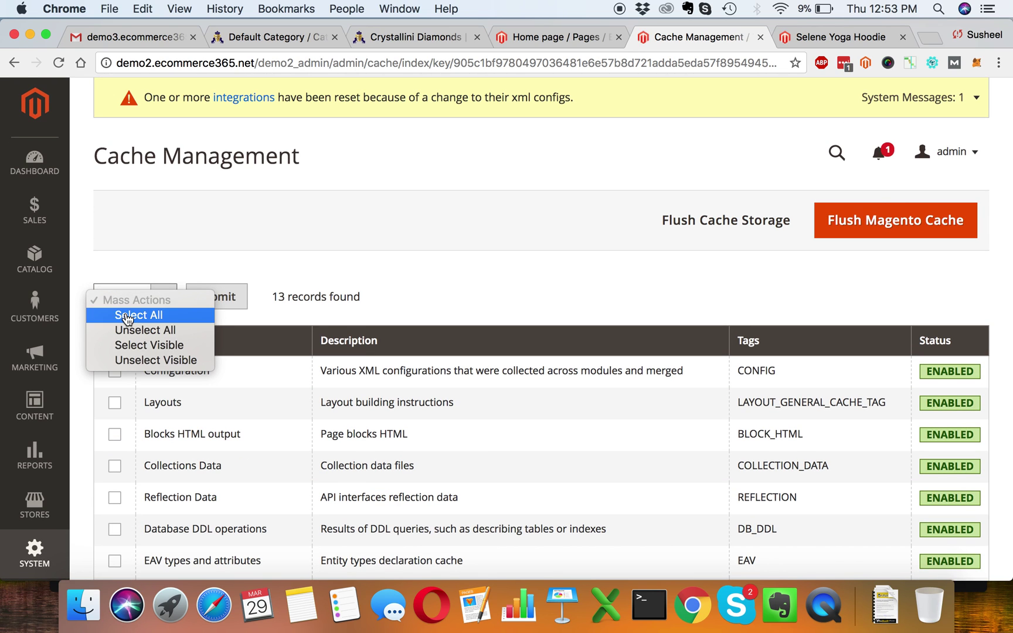
left_click(127, 318)
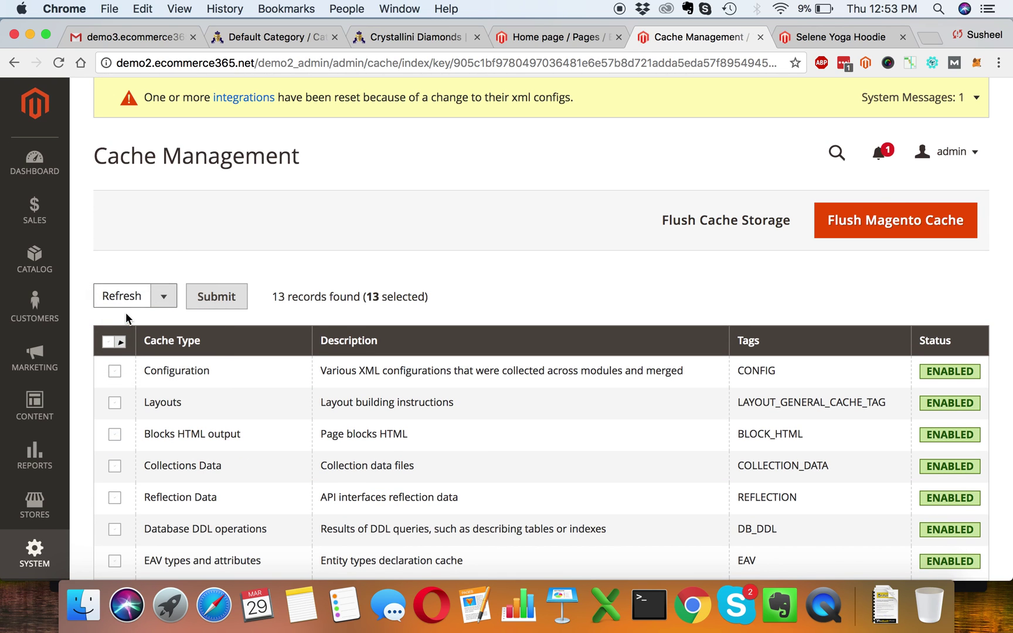
left_click(122, 296)
left_click(240, 289)
left_click(239, 290)
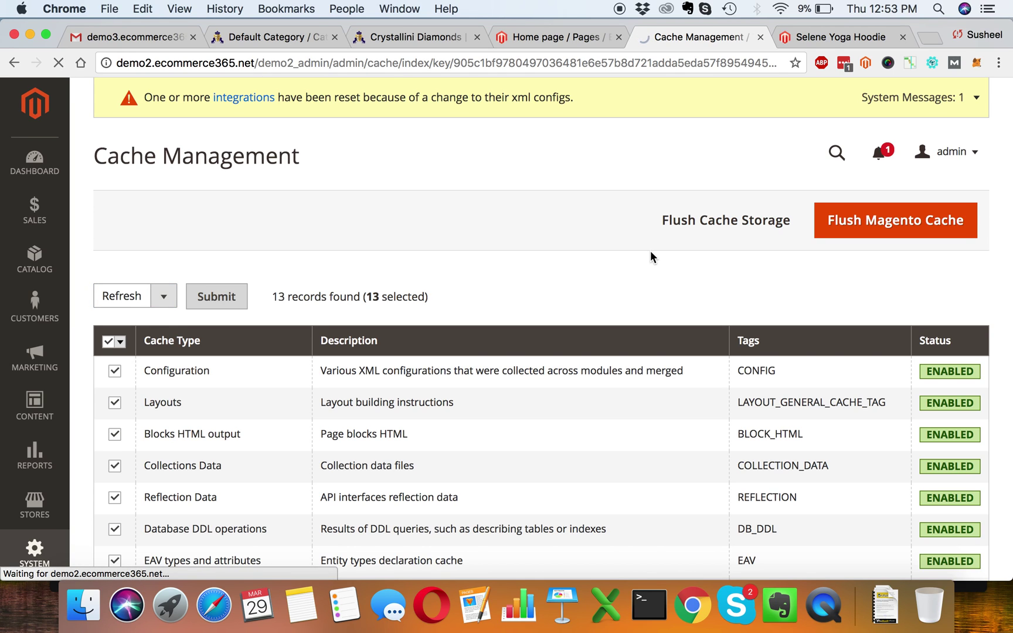
View the HTML page source of the Selene Yoga Hoodie storefront page.
left_click(836, 40)
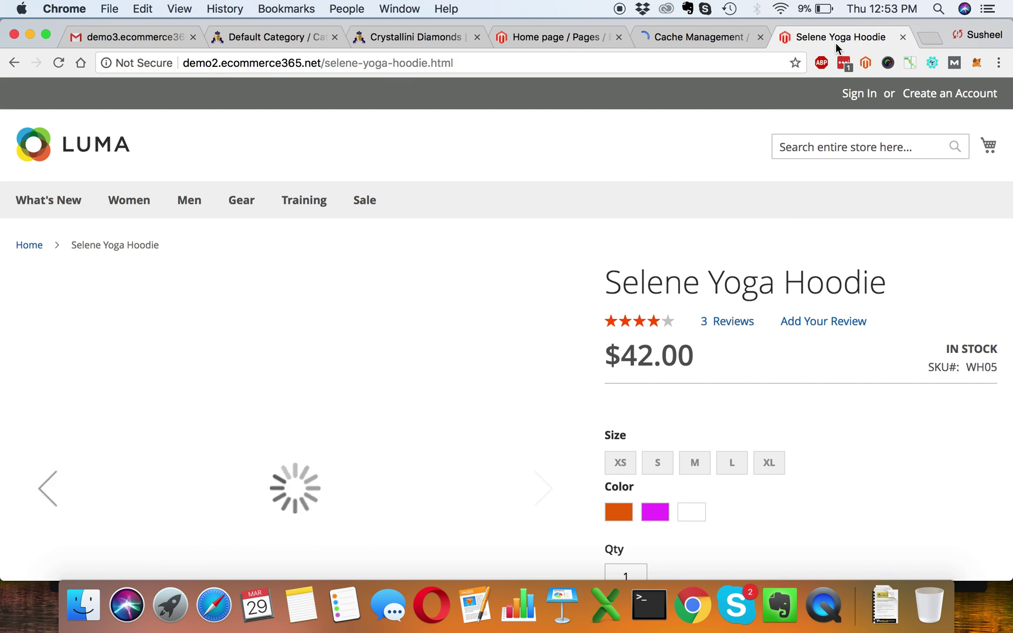
right_click(658, 176)
left_click(704, 331)
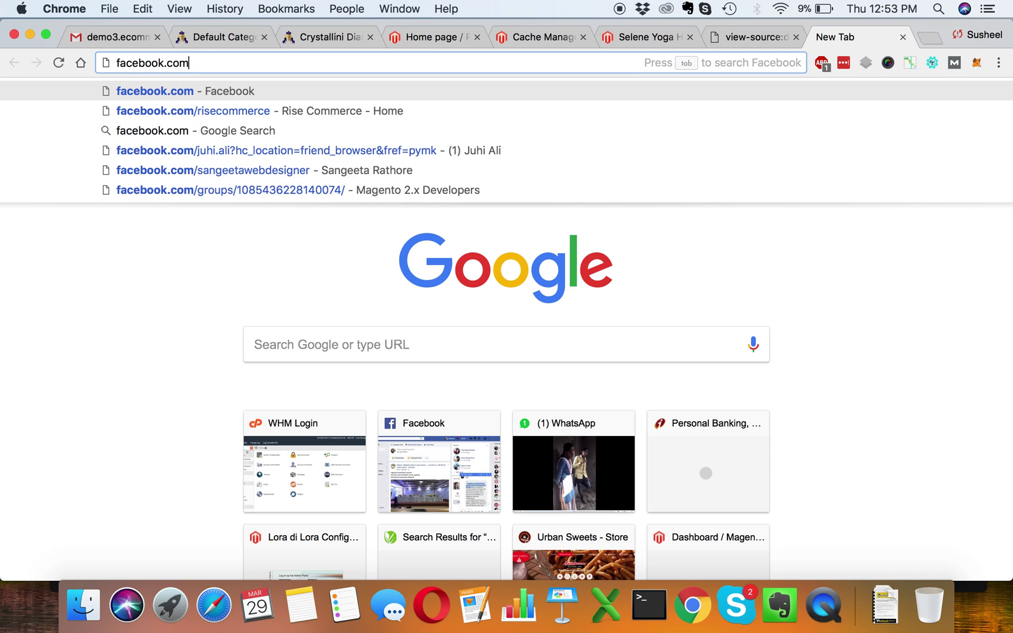
Search Facebook for 'magento 2 developers' from the address bar.
key("Tab")
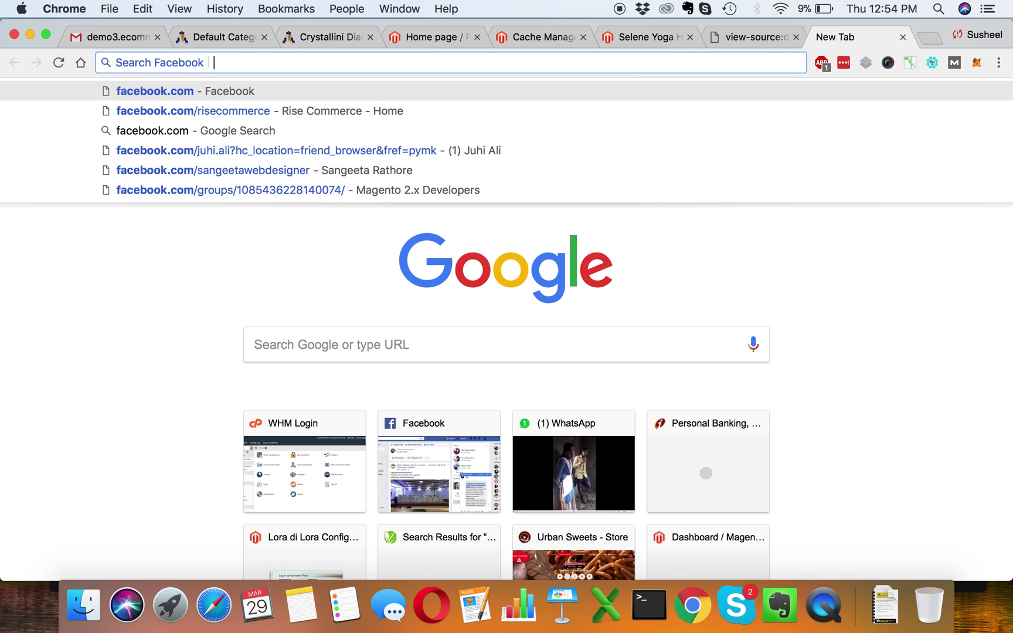
type("magento 2")
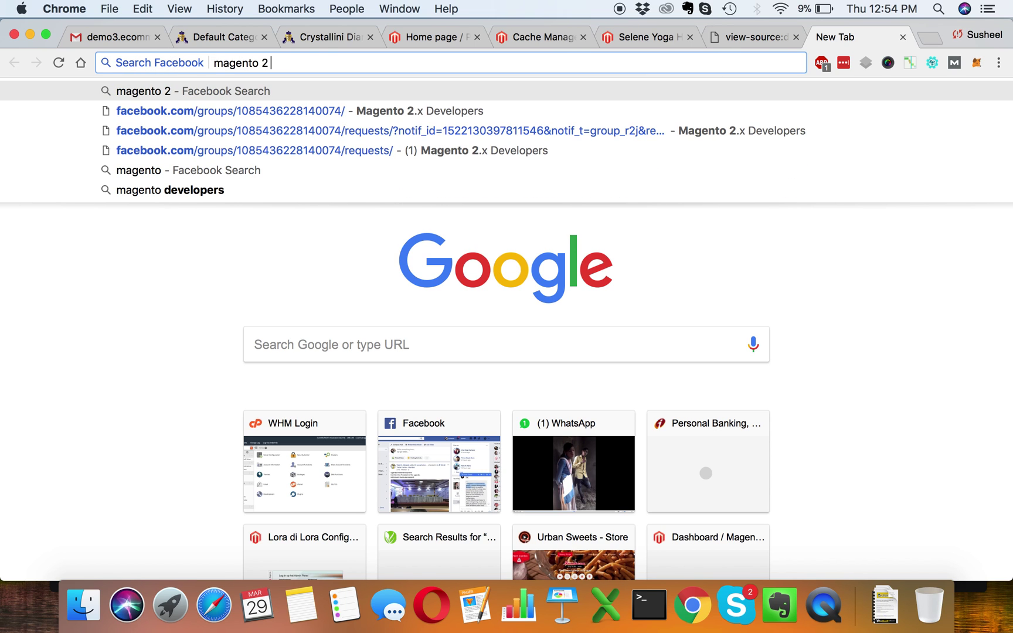
type(" developers")
key("Return")
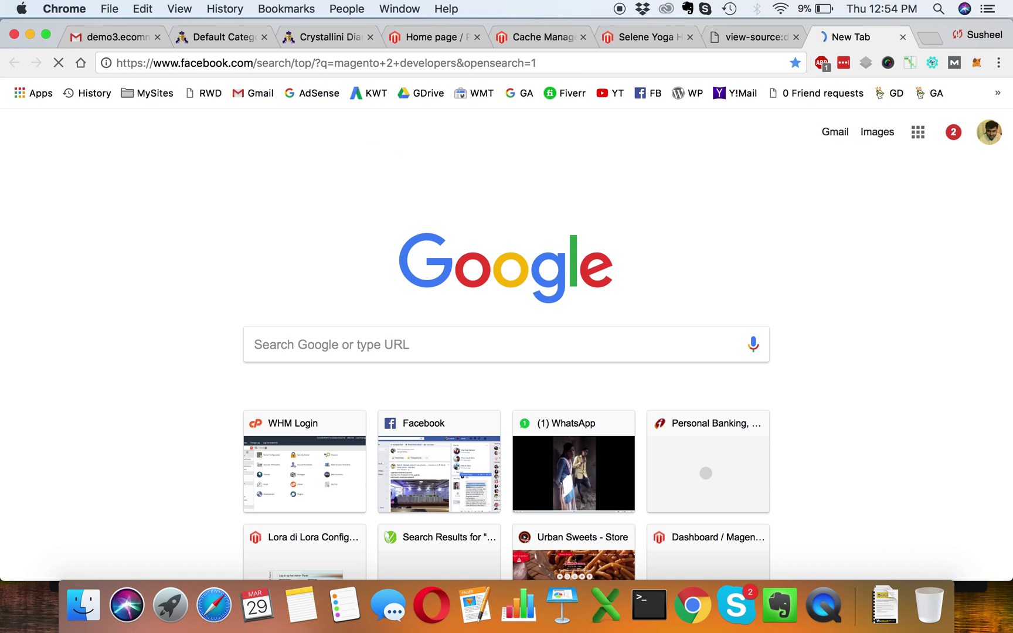